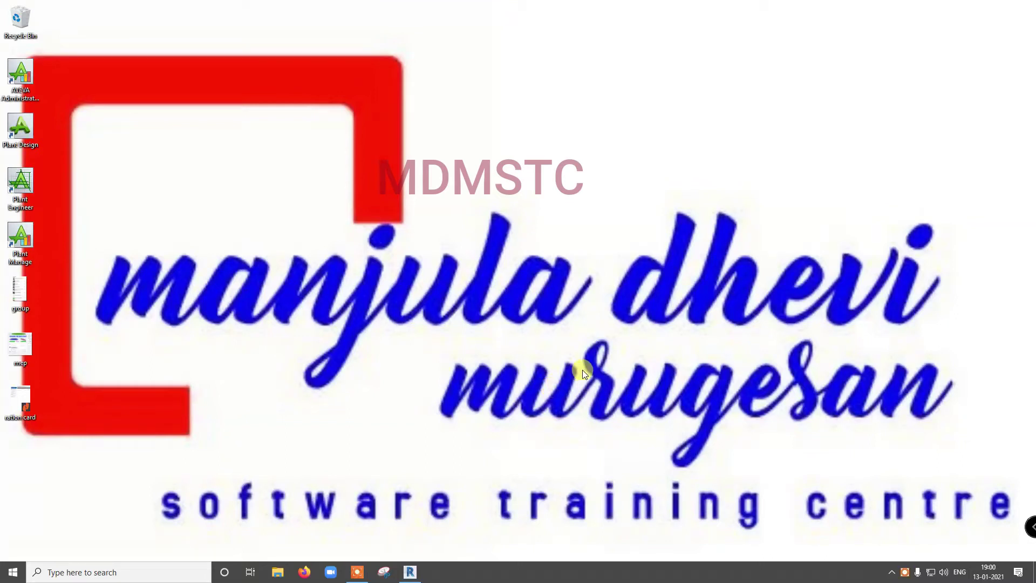
Switch to the Revit window showing New_Project's 3D view of the walled layout
{"action": "left_click", "coordinate": [411, 569]}
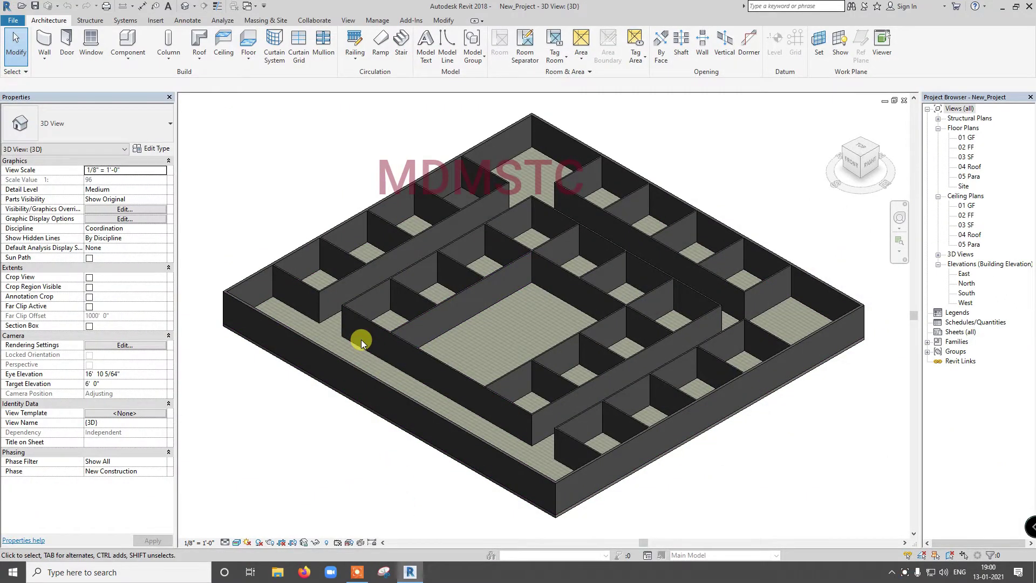
Zoom in on the rooms and corridor walls in the 3D view
{"action": "scroll", "coordinate": [454, 196], "scroll_direction": "up", "scroll_amount": 4}
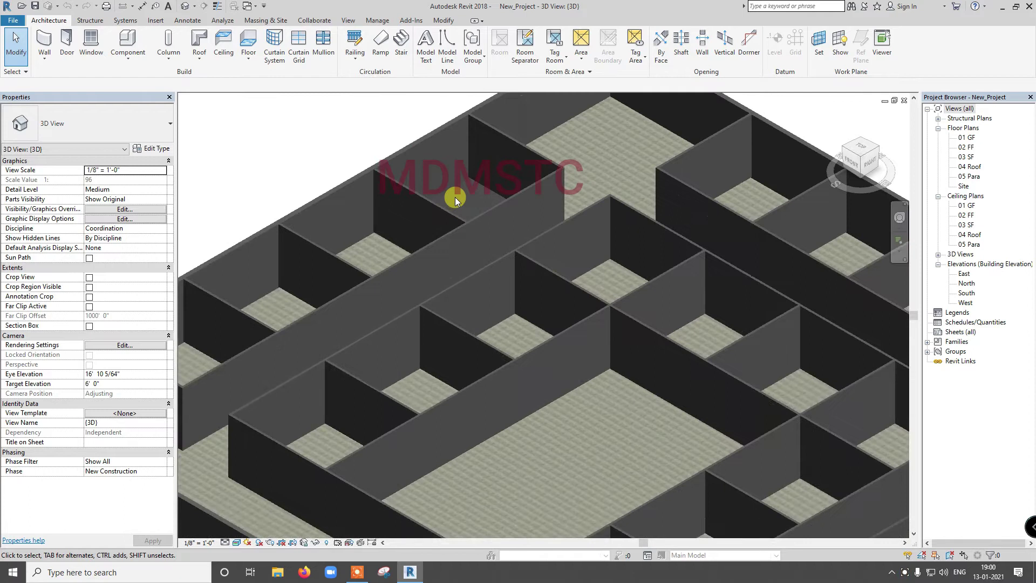
{"action": "scroll", "coordinate": [455, 197], "scroll_direction": "up", "scroll_amount": 2}
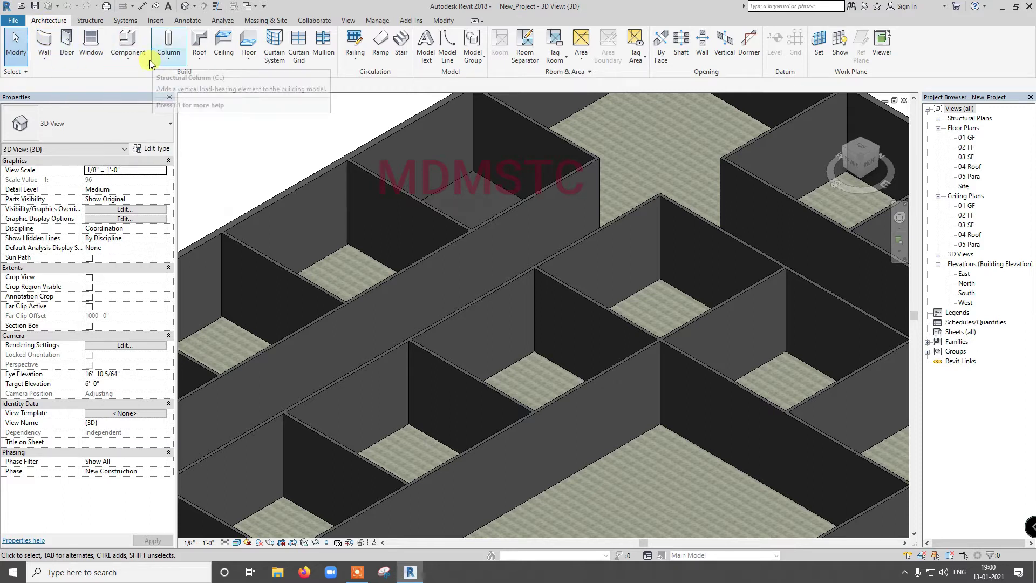
{"action": "mouse_move", "coordinate": [67, 45]}
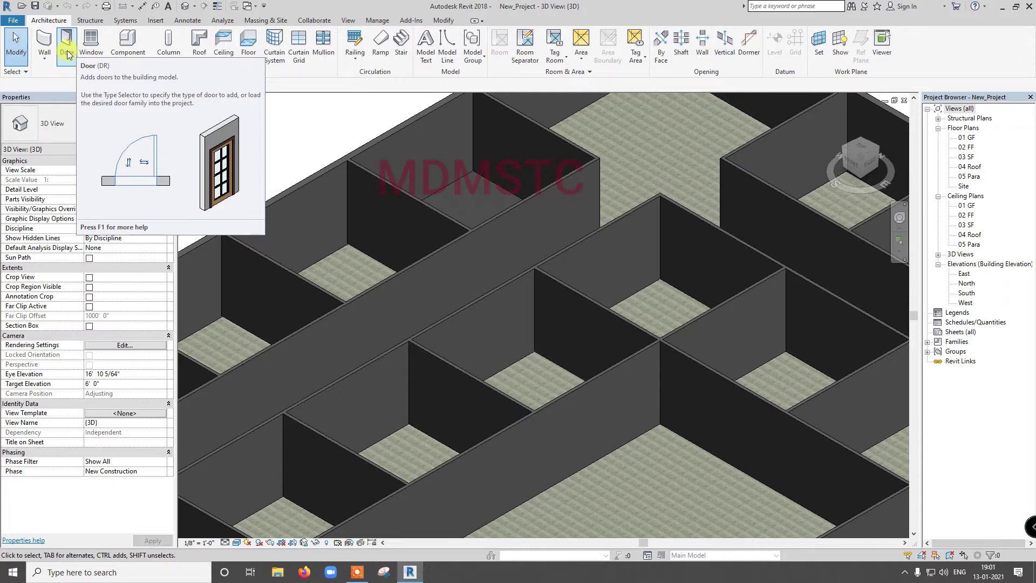
Start the Door tool and keep the Single-Flush 36" x 84" type (3' 0" x 7' 0")
{"action": "left_click", "coordinate": [69, 51]}
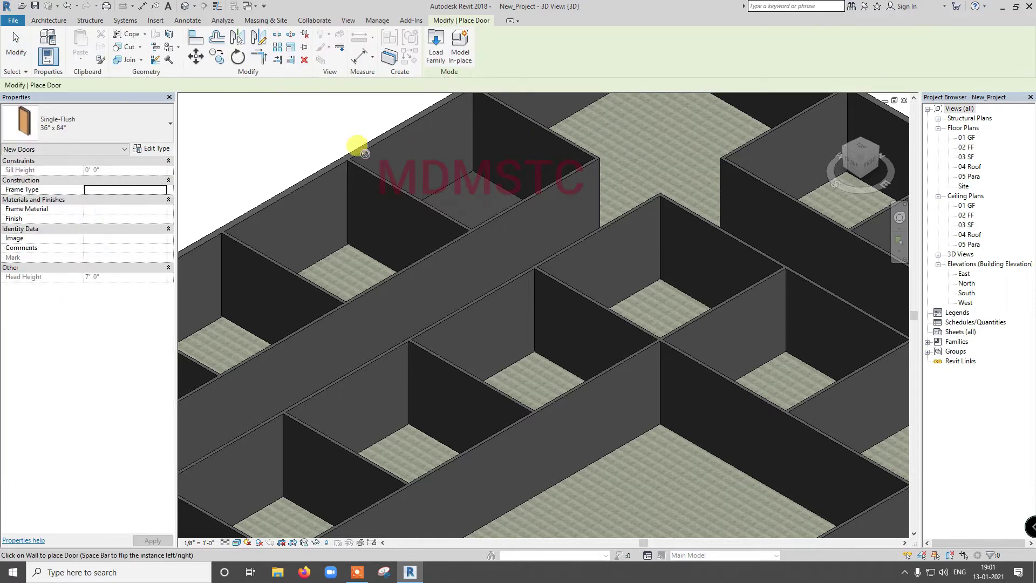
{"action": "left_click", "coordinate": [163, 131]}
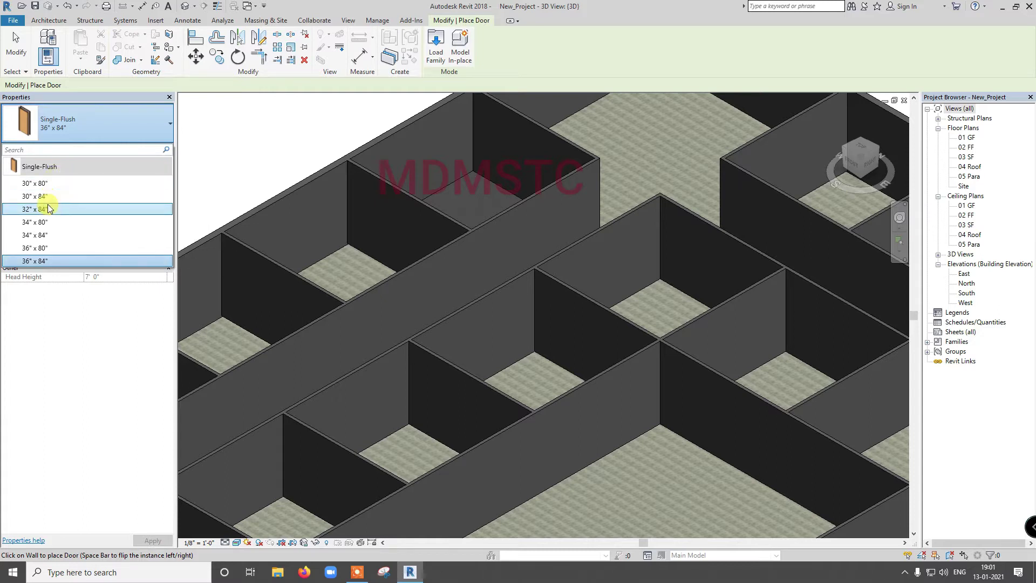
{"action": "left_click", "coordinate": [119, 129]}
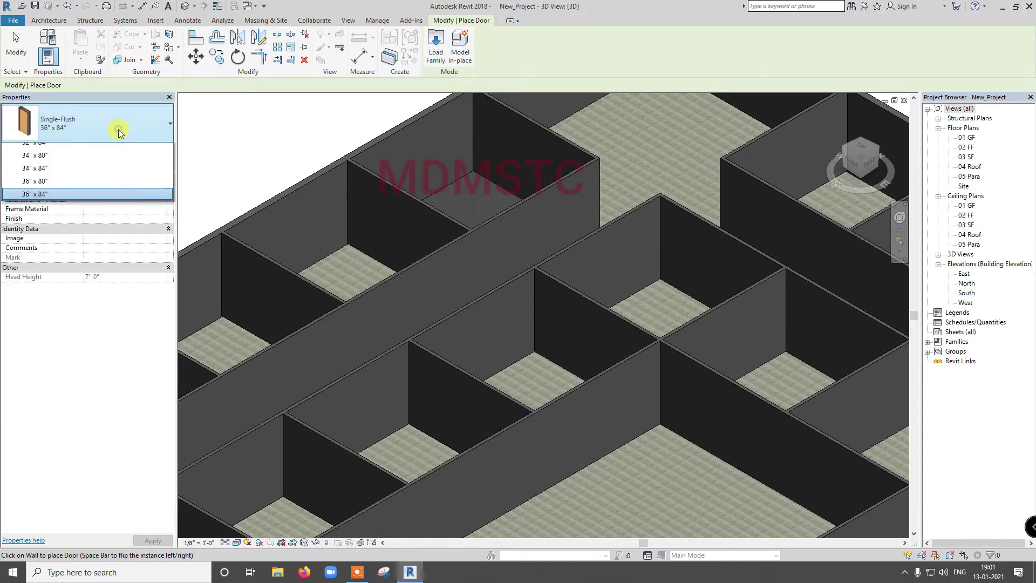
{"action": "left_click", "coordinate": [147, 129]}
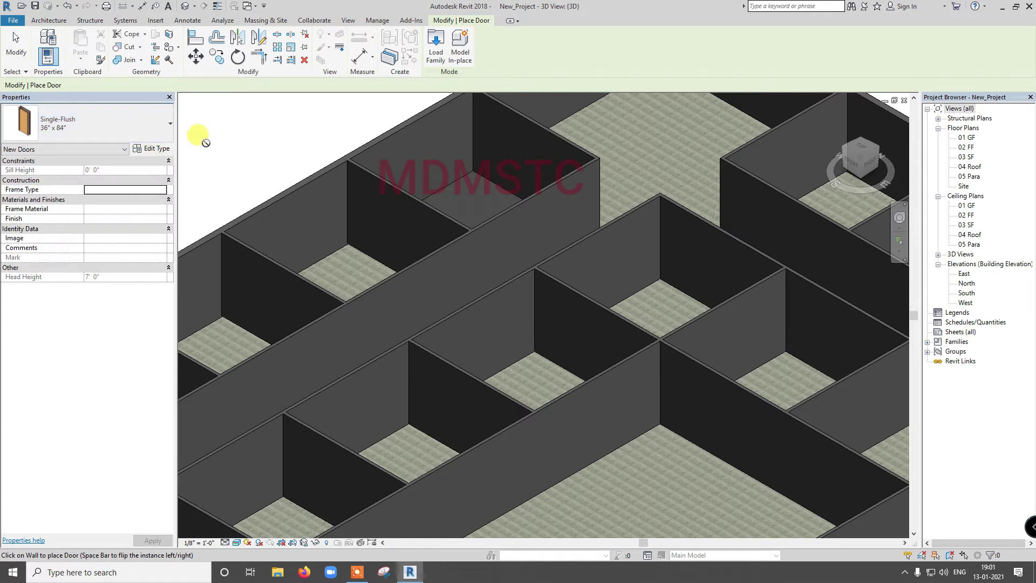
{"action": "left_click", "coordinate": [157, 152]}
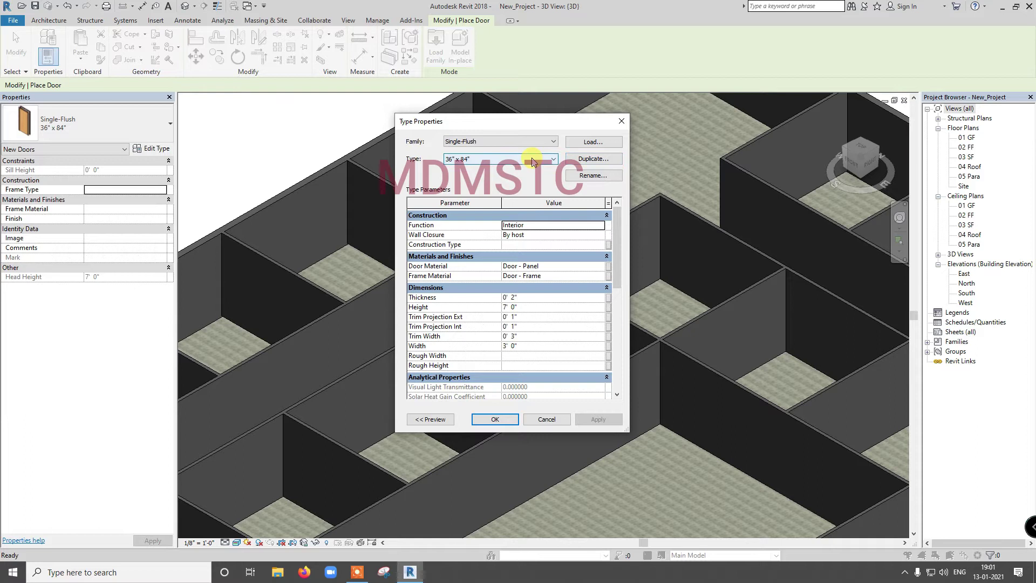
{"action": "left_click", "coordinate": [621, 121]}
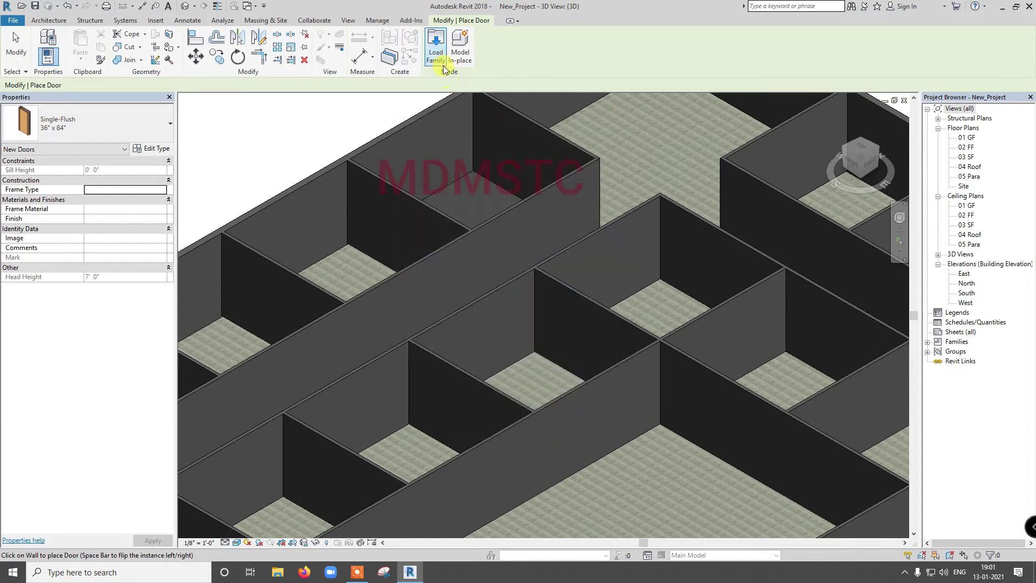
Open Load Family and go to the C:\ProgramData folder
{"action": "left_click", "coordinate": [441, 63]}
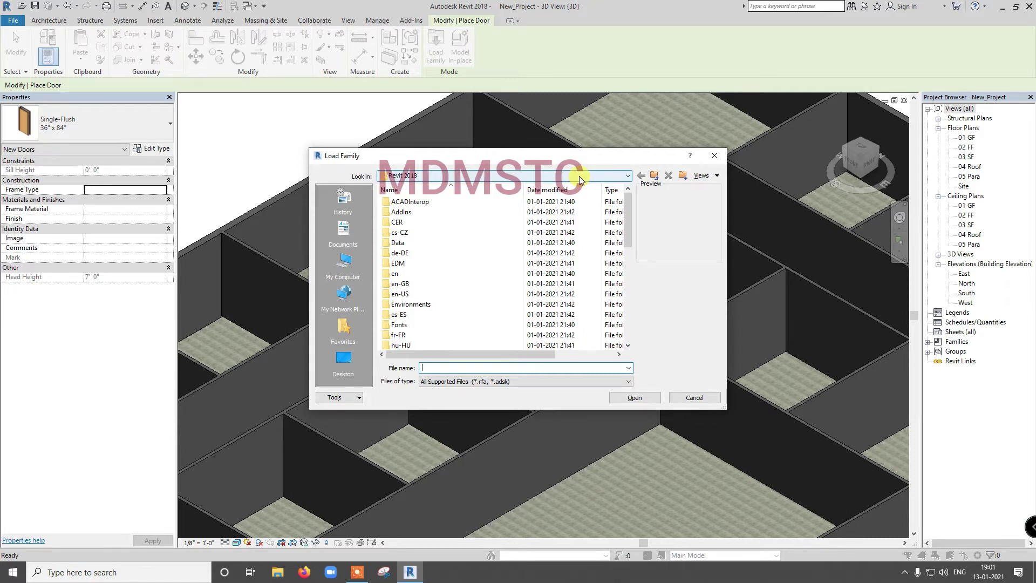
{"action": "left_click", "coordinate": [579, 176]}
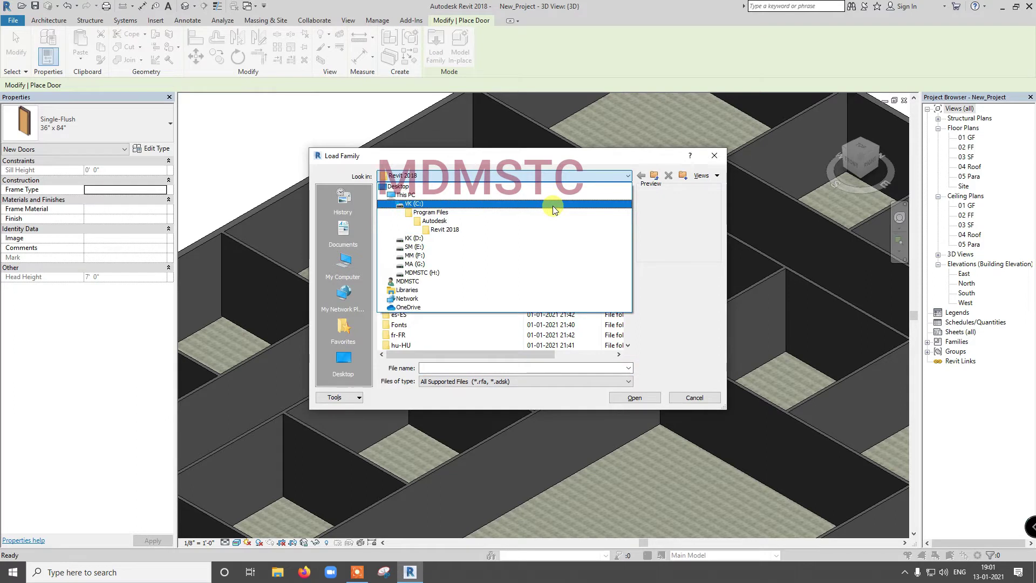
{"action": "left_click", "coordinate": [552, 205]}
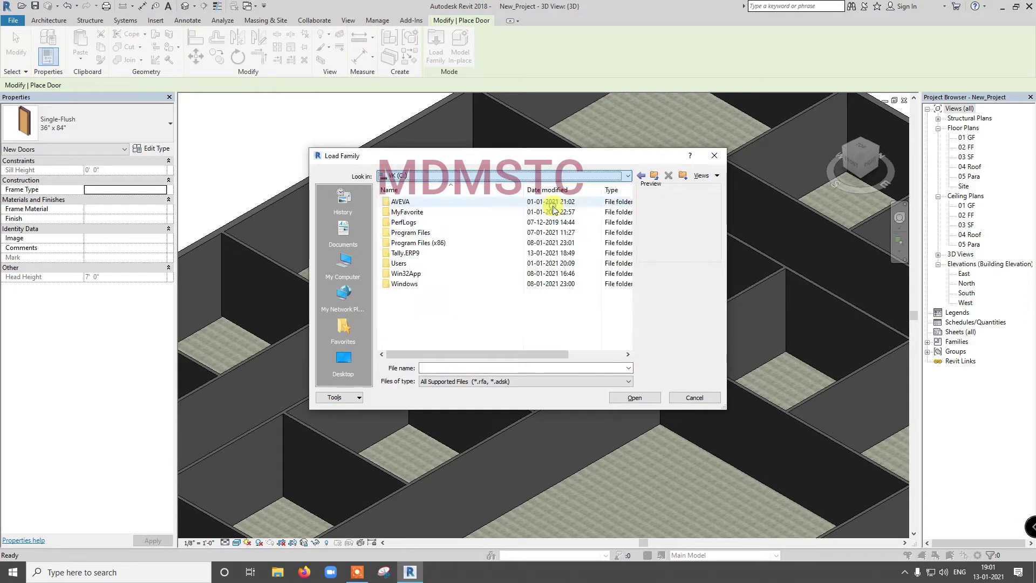
{"action": "left_click", "coordinate": [468, 366]}
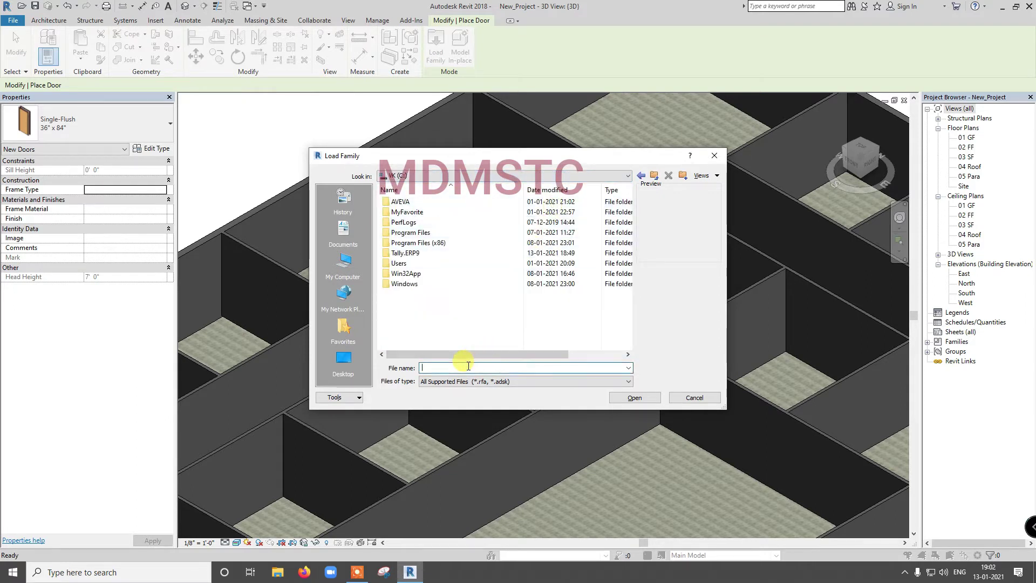
{"action": "type", "text": "d:\\pt"}
{"action": "key", "text": "BackSpace"}
{"action": "type", "text": "r"}
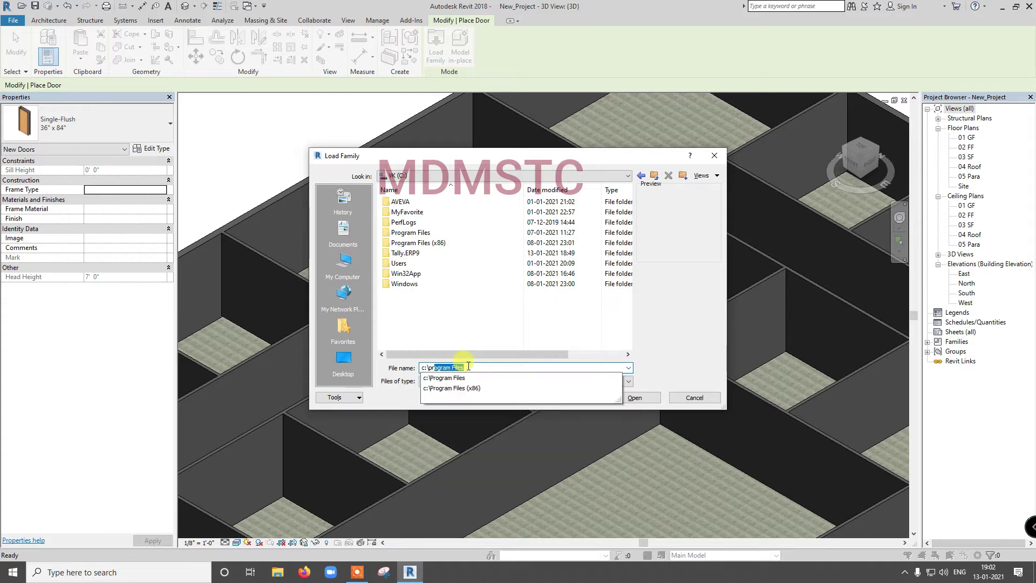
{"action": "type", "text": "ogram"}
{"action": "type", "text": "data"}
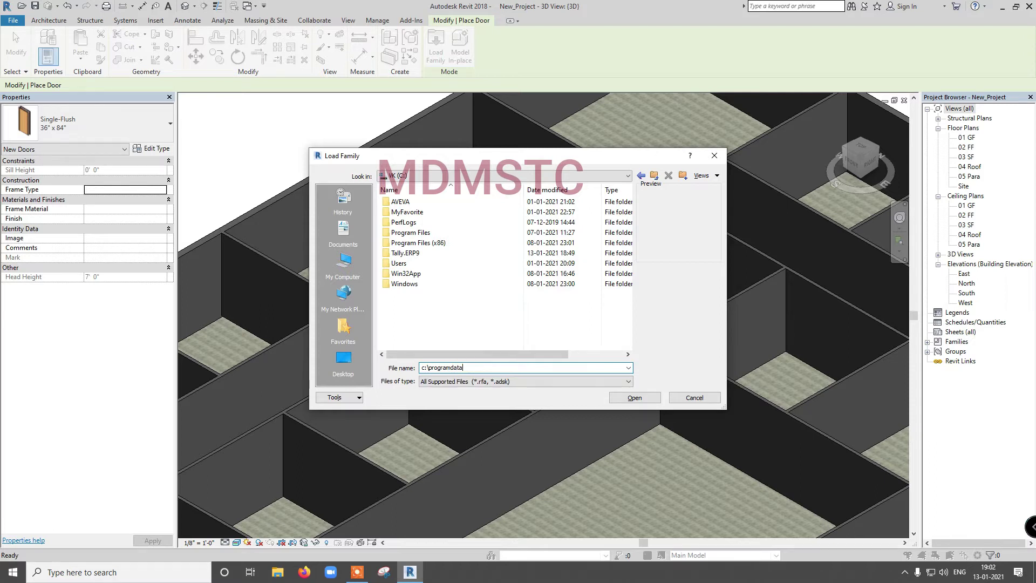
{"action": "key", "text": "Return"}
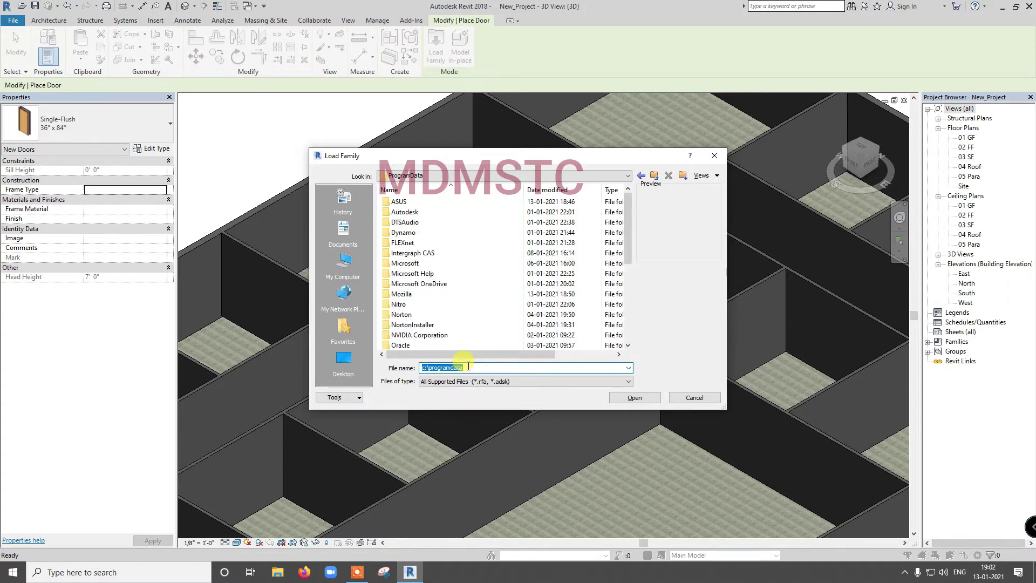
Browse to Autodesk > RVT 2018 > Libraries > US Imperial > Doors
{"action": "double_click", "coordinate": [421, 213]}
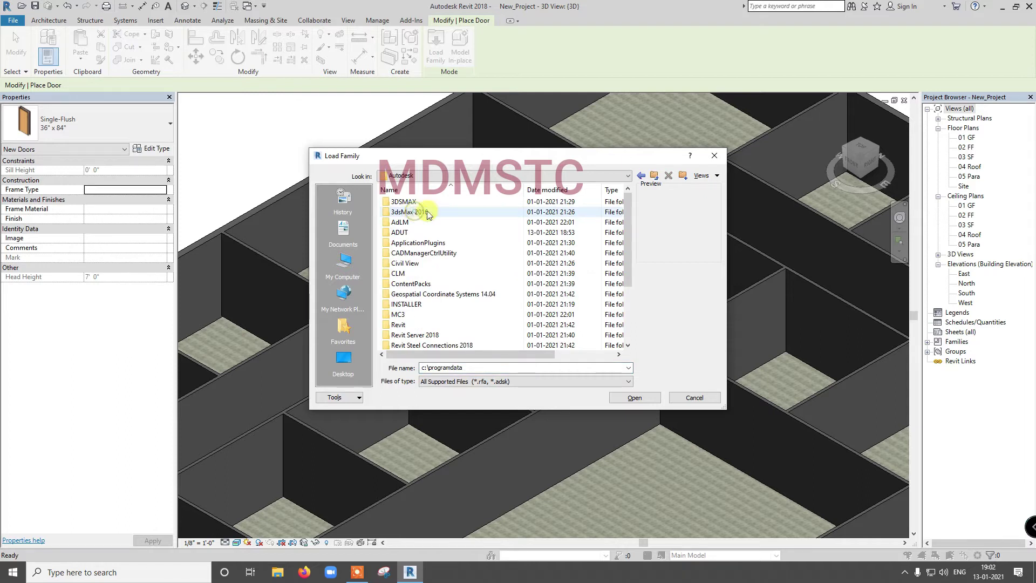
{"action": "scroll", "coordinate": [628, 270], "scroll_direction": "down", "scroll_amount": 2}
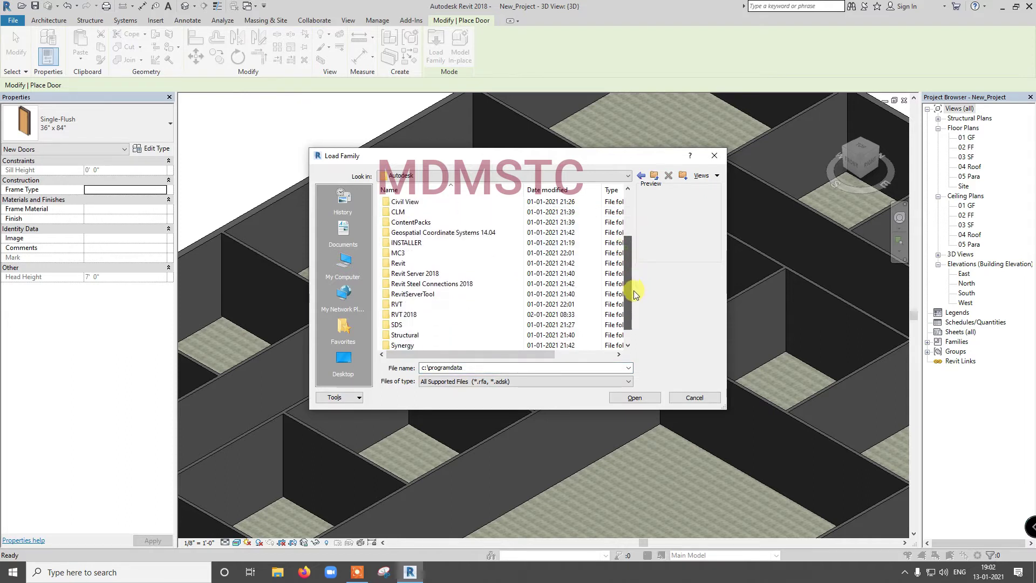
{"action": "double_click", "coordinate": [431, 318]}
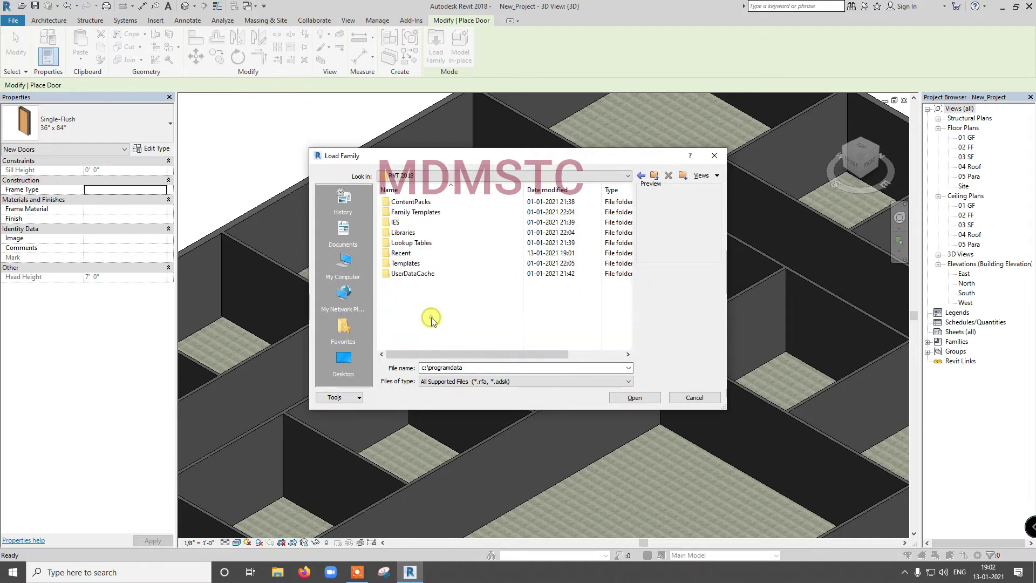
{"action": "double_click", "coordinate": [406, 233]}
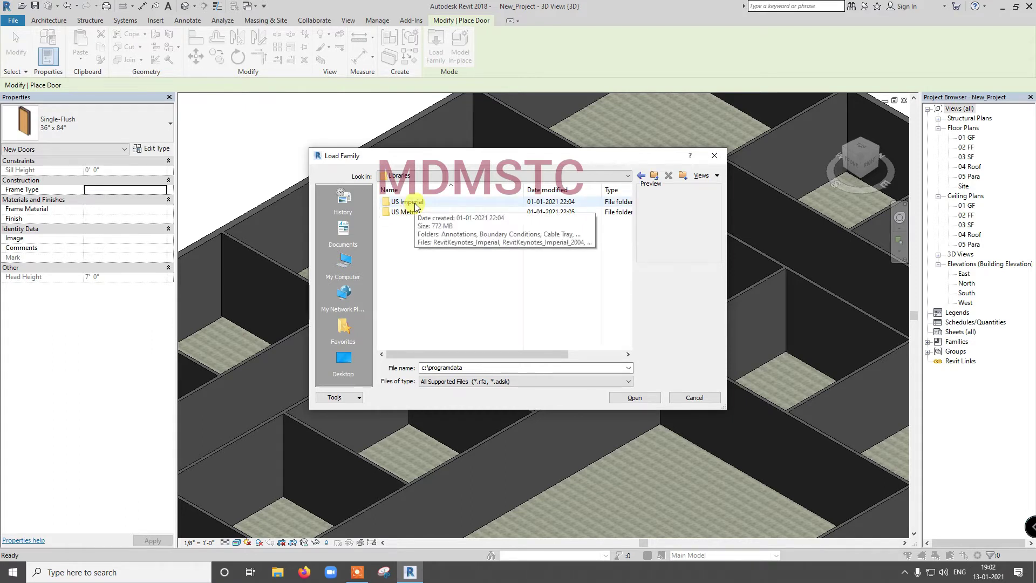
{"action": "double_click", "coordinate": [413, 203]}
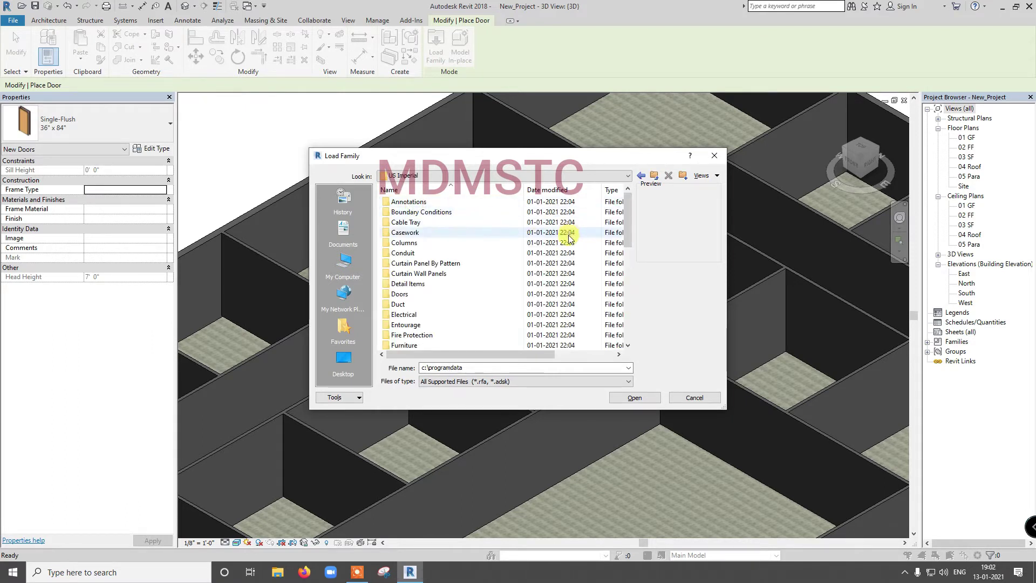
{"action": "double_click", "coordinate": [426, 294]}
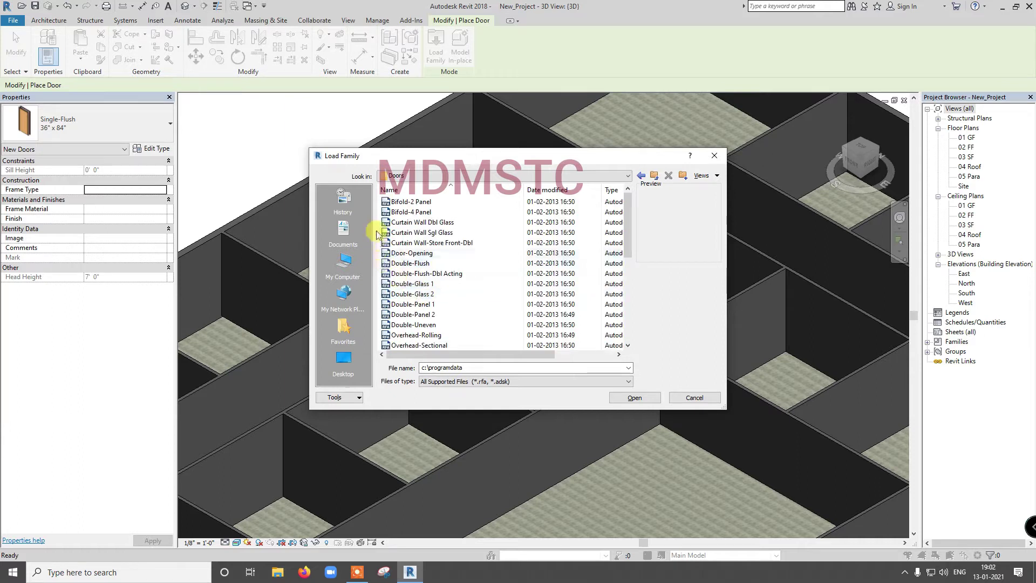
Preview the Bifold, Double-Flush, Double-Glass, Double-Panel and Double-Uneven door families
{"action": "left_click", "coordinate": [399, 202]}
{"action": "left_click", "coordinate": [401, 213]}
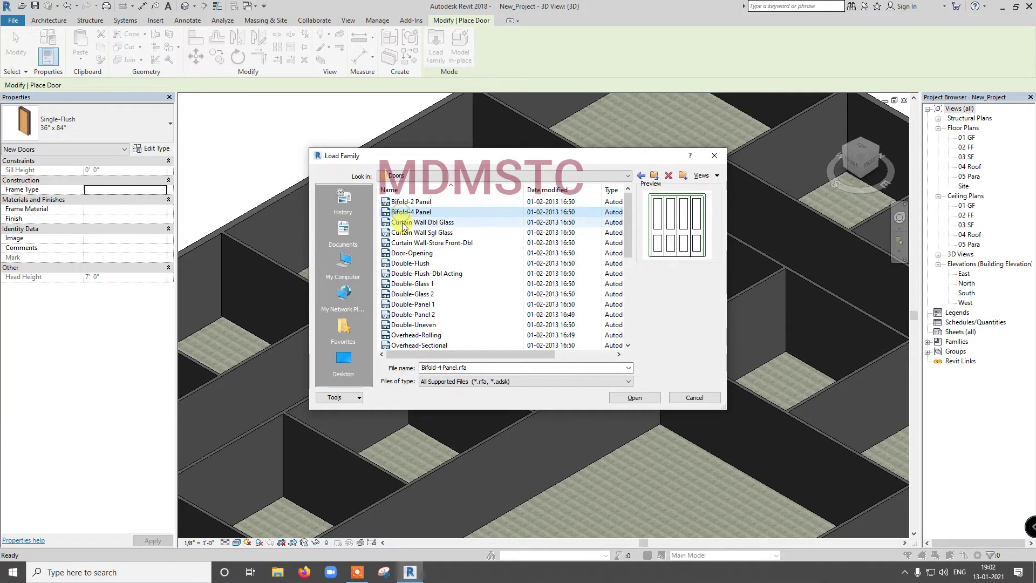
{"action": "left_click", "coordinate": [404, 232]}
{"action": "left_click", "coordinate": [407, 254]}
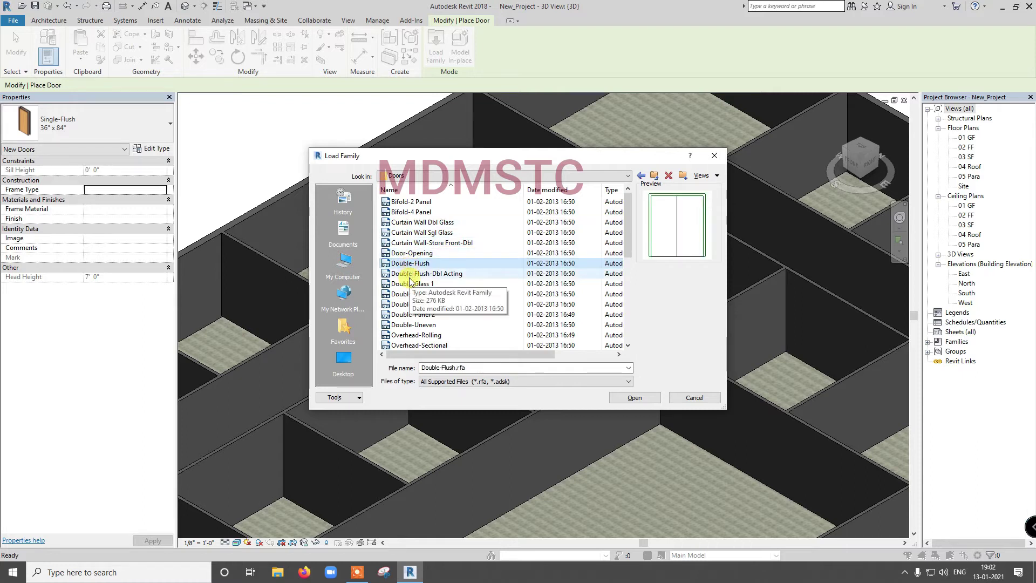
{"action": "left_click", "coordinate": [409, 276]}
{"action": "left_click", "coordinate": [411, 294]}
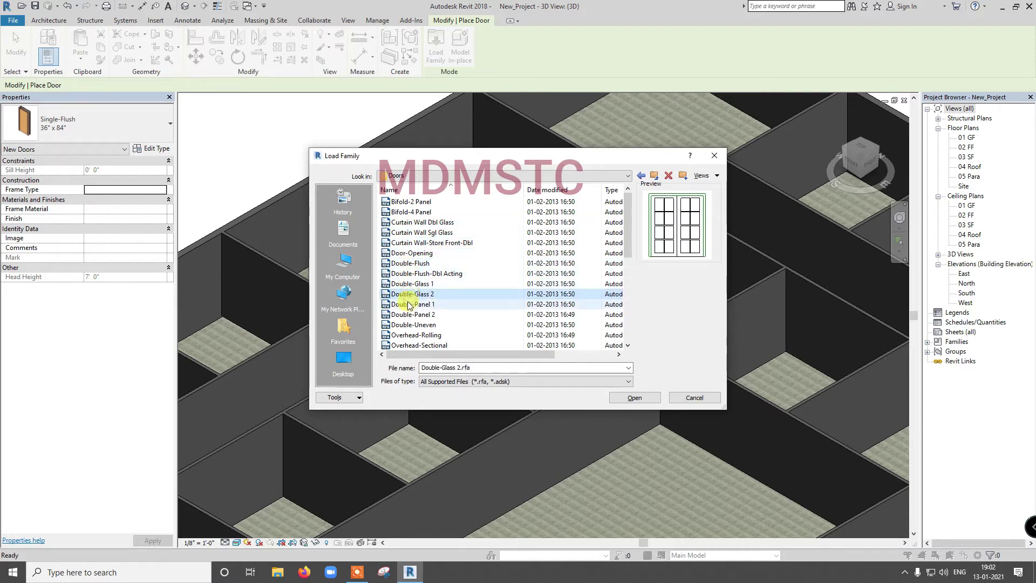
{"action": "left_click", "coordinate": [408, 305]}
{"action": "left_click", "coordinate": [405, 316]}
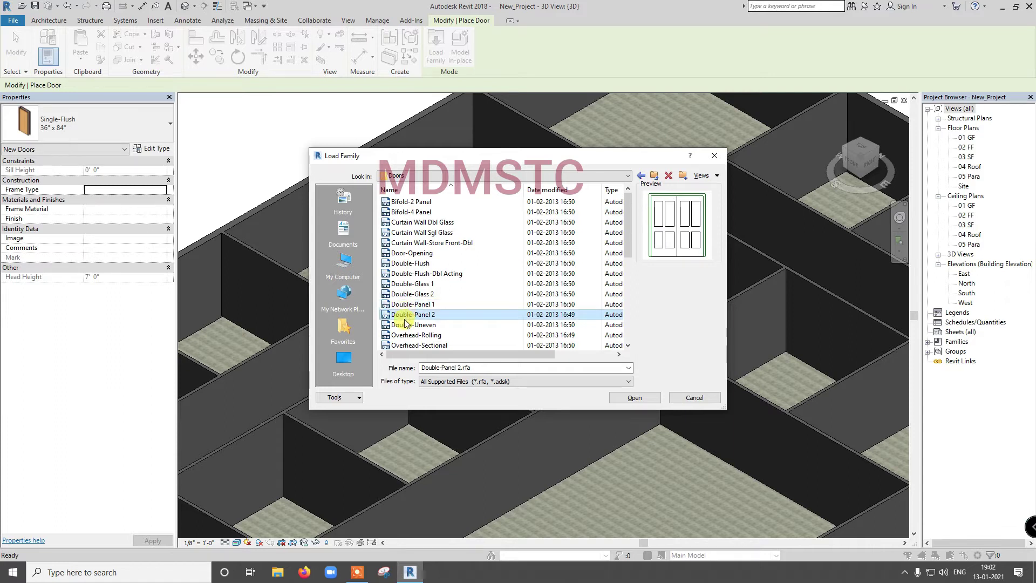
{"action": "left_click", "coordinate": [407, 325]}
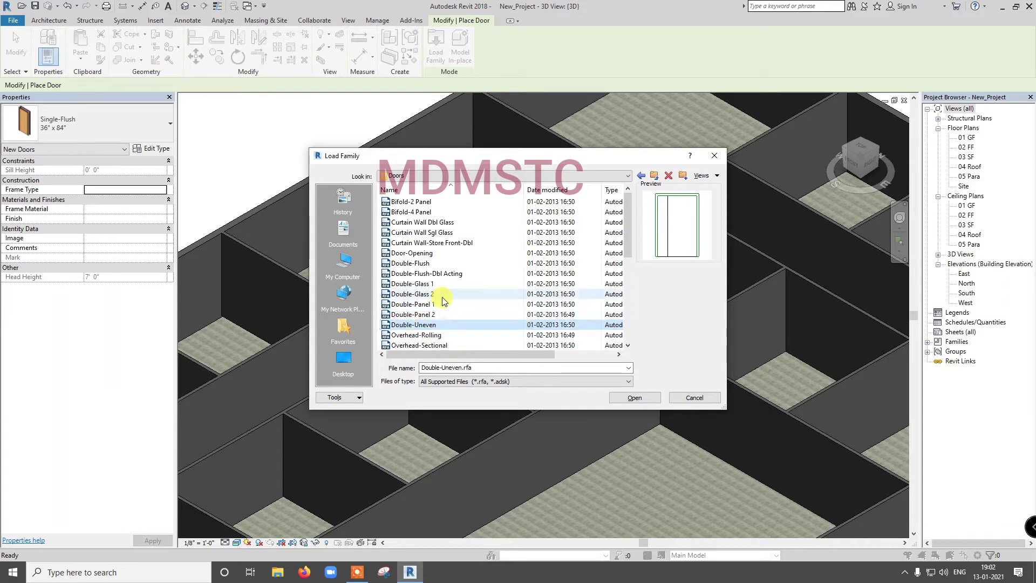
{"action": "scroll", "coordinate": [429, 312], "scroll_direction": "down", "scroll_amount": 1}
{"action": "scroll", "coordinate": [443, 302], "scroll_direction": "down", "scroll_amount": 2}
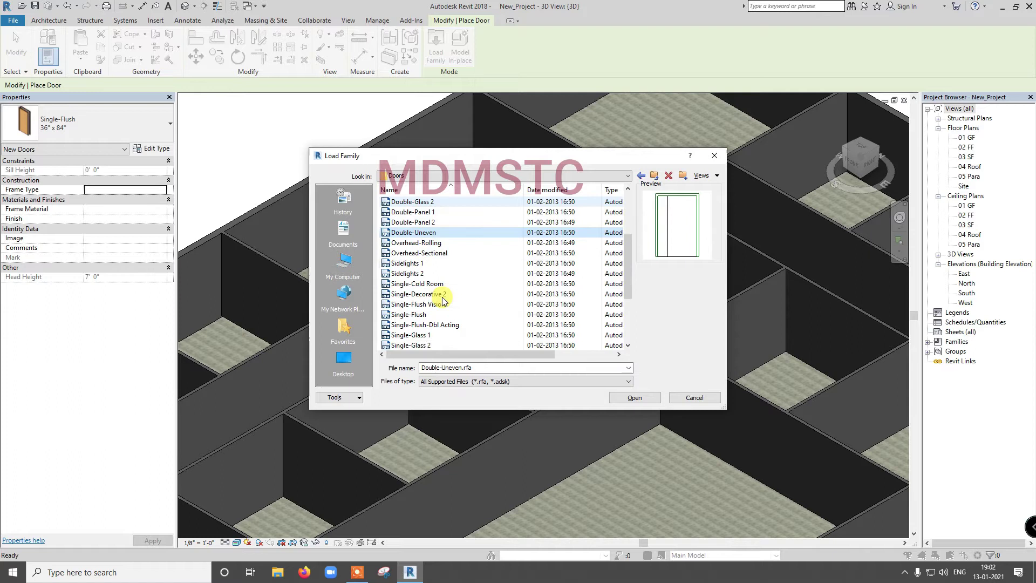
{"action": "scroll", "coordinate": [442, 297], "scroll_direction": "down", "scroll_amount": 2}
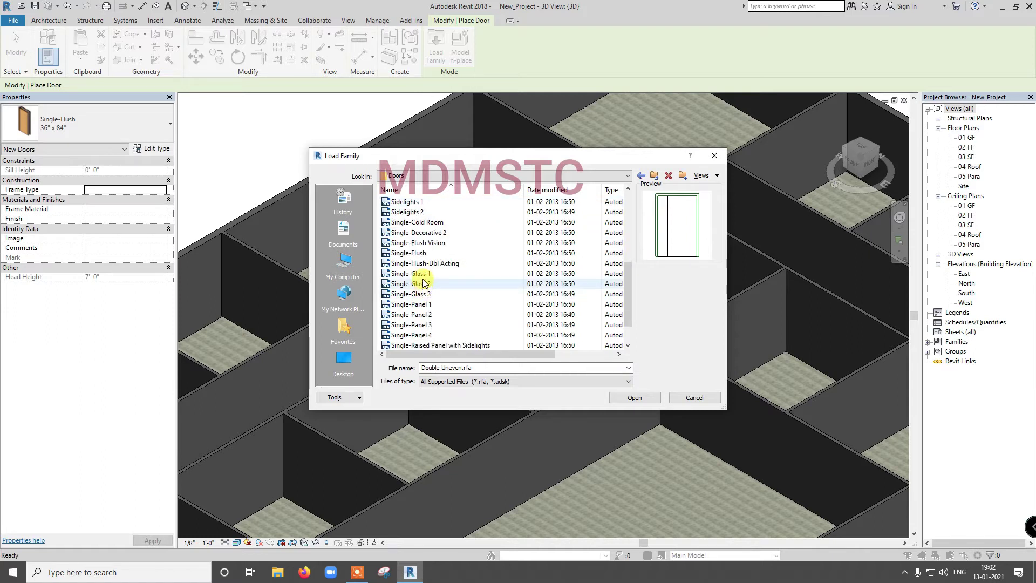
Preview Single-Glass 2, Single-Glass 3, Sliding-Closet and Sliding-2 panel, then cancel without loading
{"action": "left_click", "coordinate": [423, 284]}
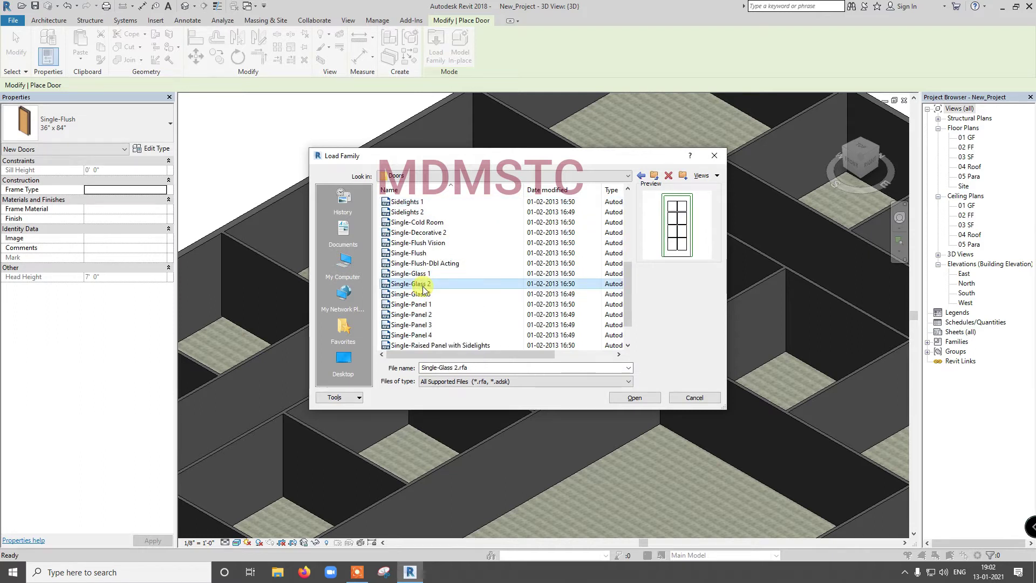
{"action": "left_click", "coordinate": [421, 294]}
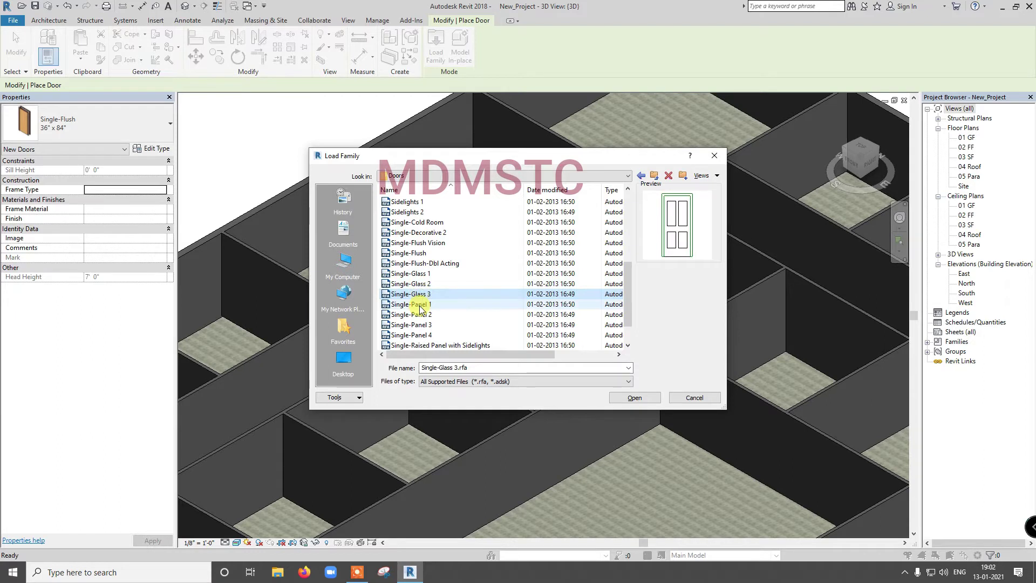
{"action": "scroll", "coordinate": [420, 312], "scroll_direction": "down", "scroll_amount": 1}
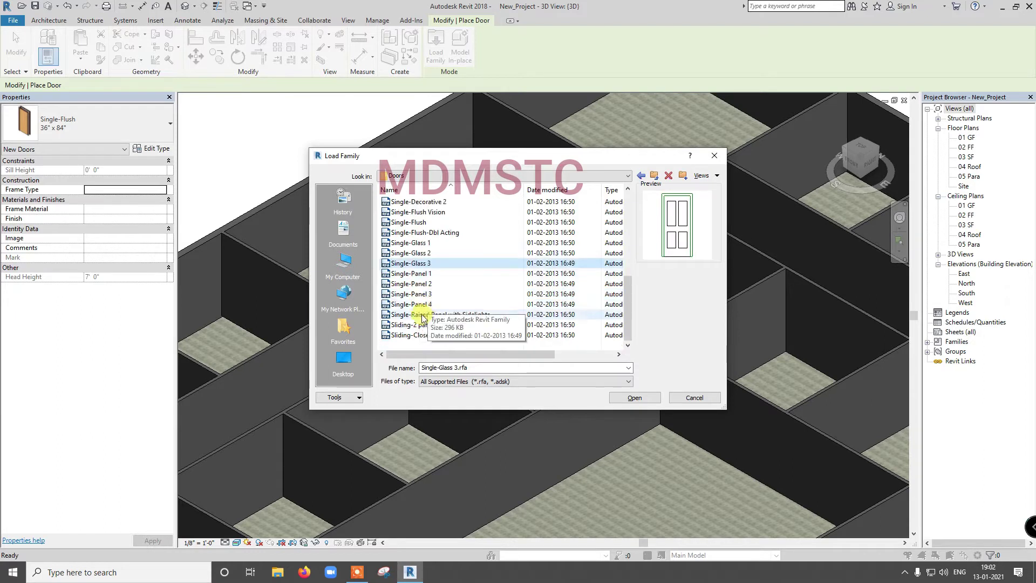
{"action": "left_click", "coordinate": [421, 334]}
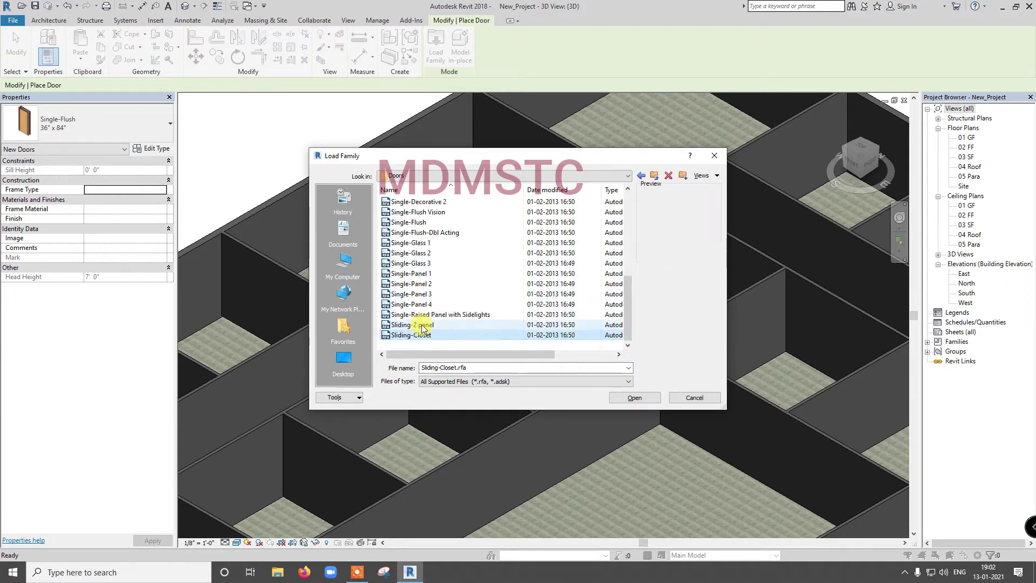
{"action": "left_click", "coordinate": [422, 326]}
{"action": "scroll", "coordinate": [438, 309], "scroll_direction": "up", "scroll_amount": 3}
{"action": "scroll", "coordinate": [438, 309], "scroll_direction": "up", "scroll_amount": 1}
{"action": "scroll", "coordinate": [438, 309], "scroll_direction": "up", "scroll_amount": 2}
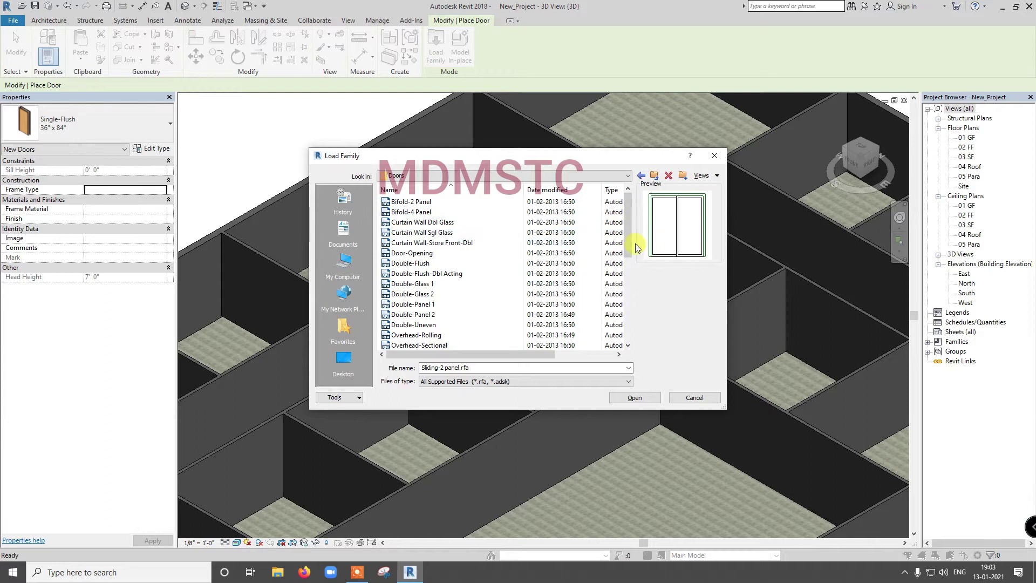
{"action": "left_click_drag", "start_coordinate": [627, 247], "coordinate": [630, 322]}
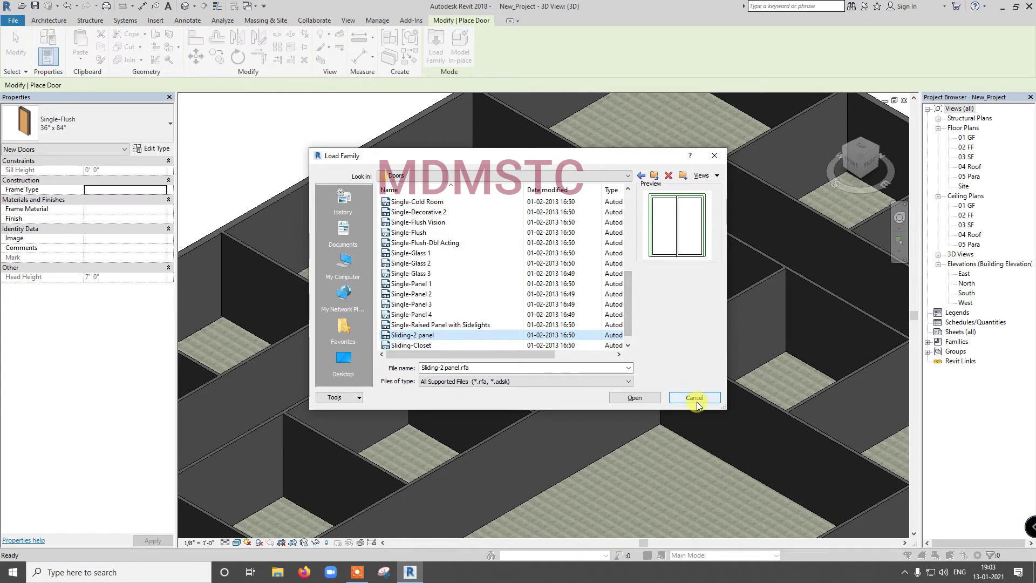
{"action": "left_click", "coordinate": [697, 401]}
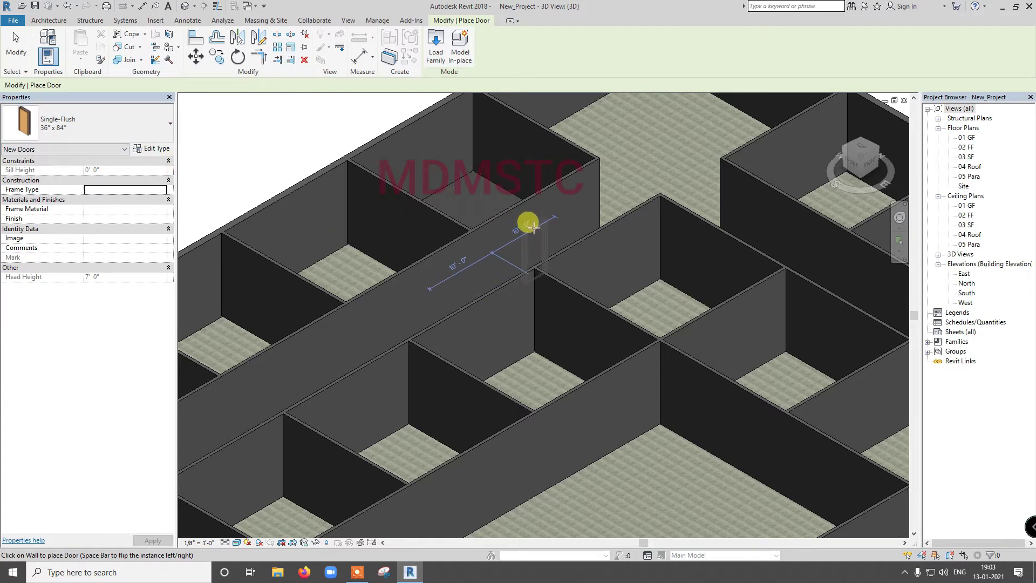
Zoom into the 3D view with the Single-Flush door preview on a corridor wall
{"action": "scroll", "coordinate": [533, 226], "scroll_direction": "up", "scroll_amount": 1}
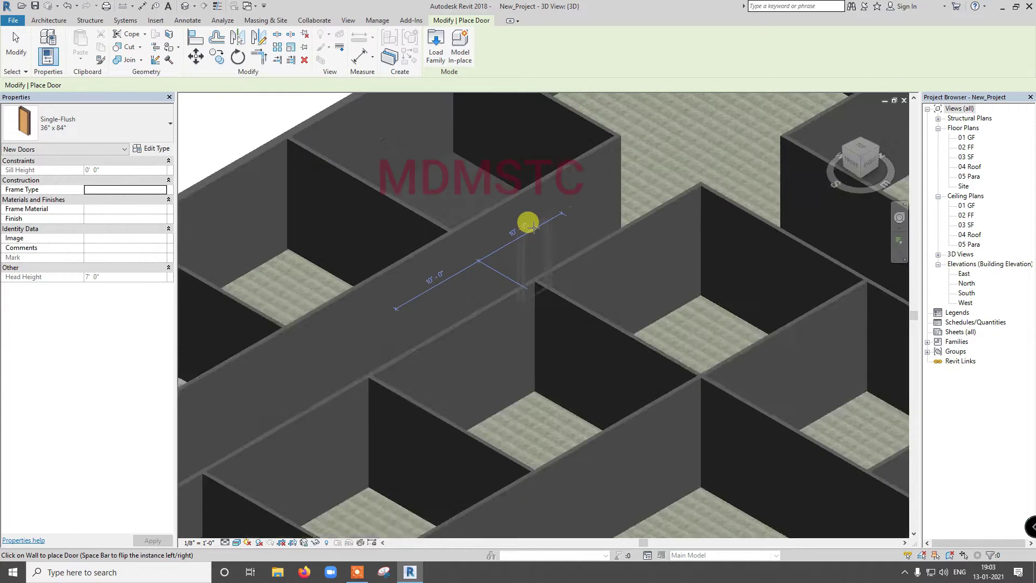
{"action": "scroll", "coordinate": [533, 226], "scroll_direction": "up", "scroll_amount": 2}
{"action": "scroll", "coordinate": [533, 227], "scroll_direction": "up", "scroll_amount": 2}
{"action": "scroll", "coordinate": [533, 227], "scroll_direction": "up", "scroll_amount": 1}
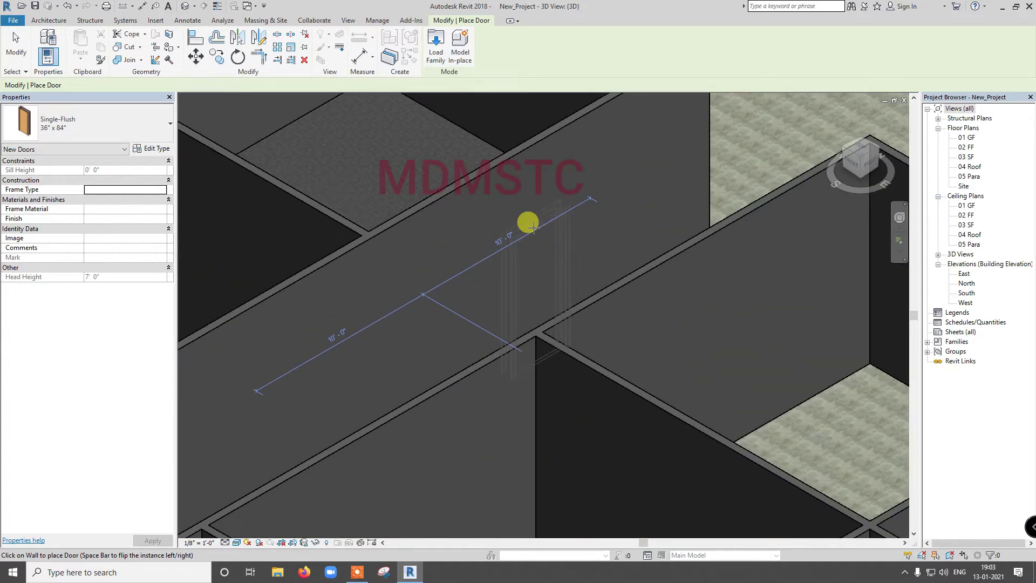
Open the 01 GF plan and place a Single-Flush door in the corridor wall near grid E
{"action": "left_click", "coordinate": [967, 138]}
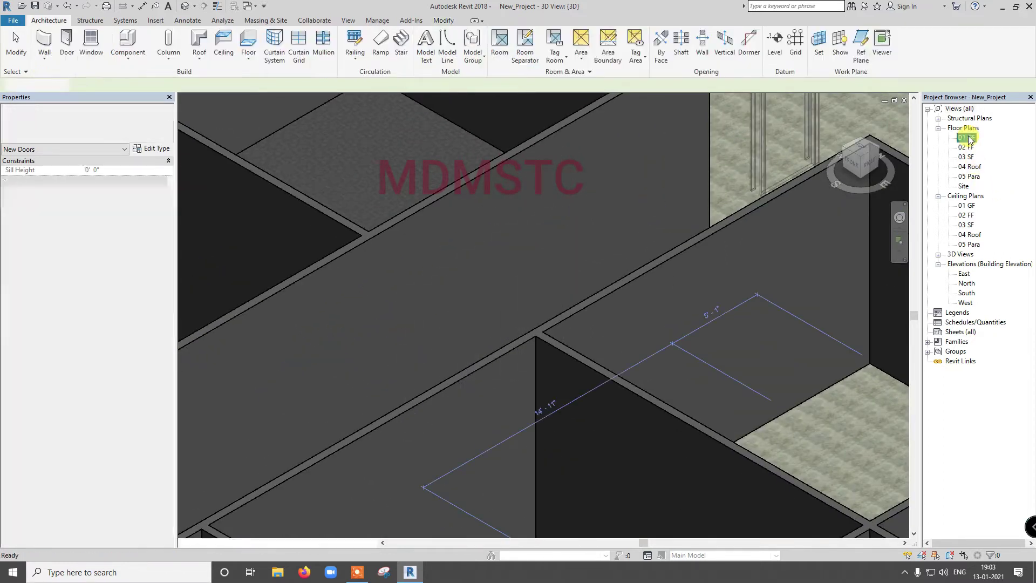
{"action": "double_click", "coordinate": [968, 138]}
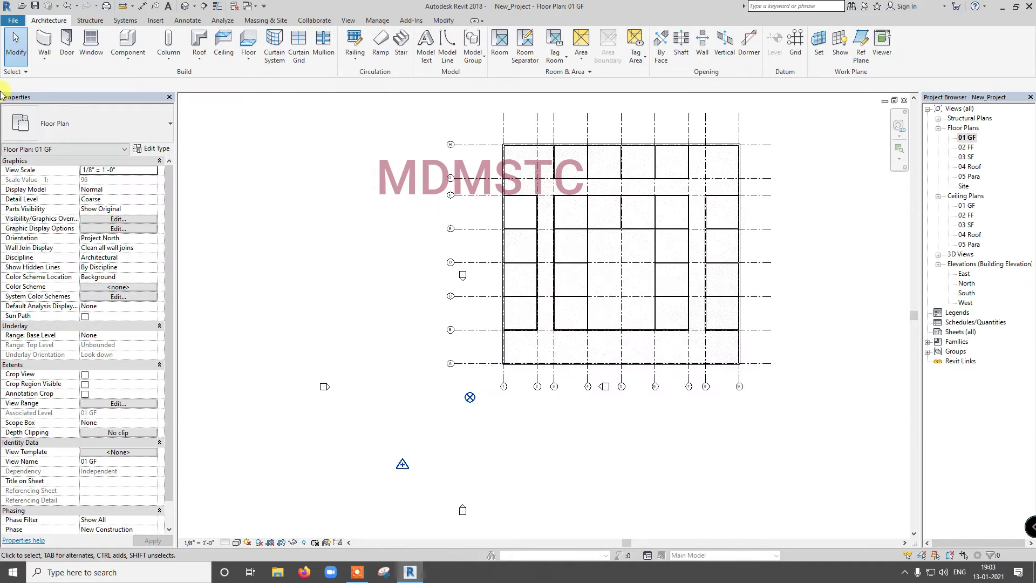
{"action": "left_click", "coordinate": [70, 49]}
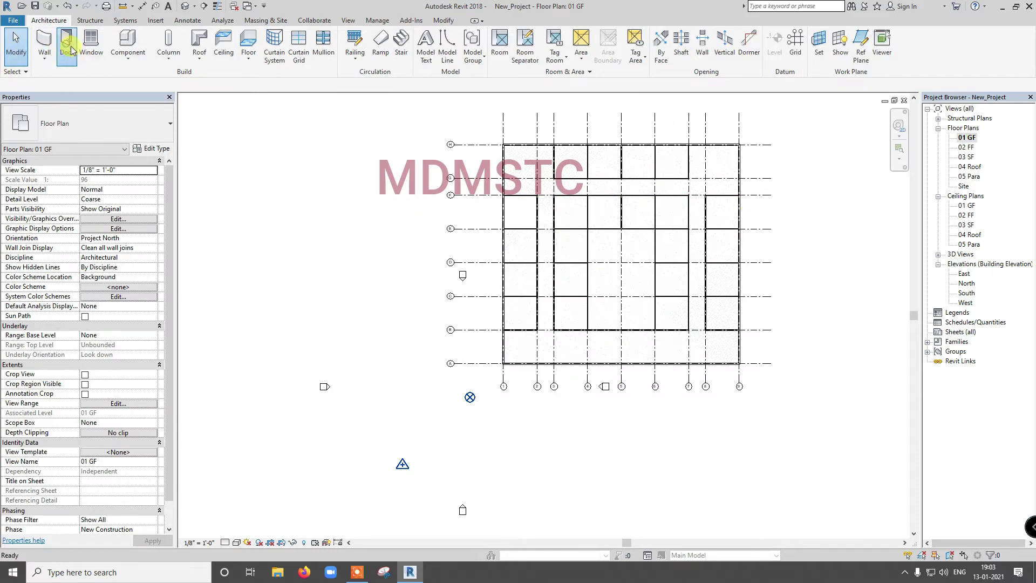
{"action": "scroll", "coordinate": [534, 223], "scroll_direction": "up", "scroll_amount": 3}
{"action": "scroll", "coordinate": [537, 222], "scroll_direction": "up", "scroll_amount": 3}
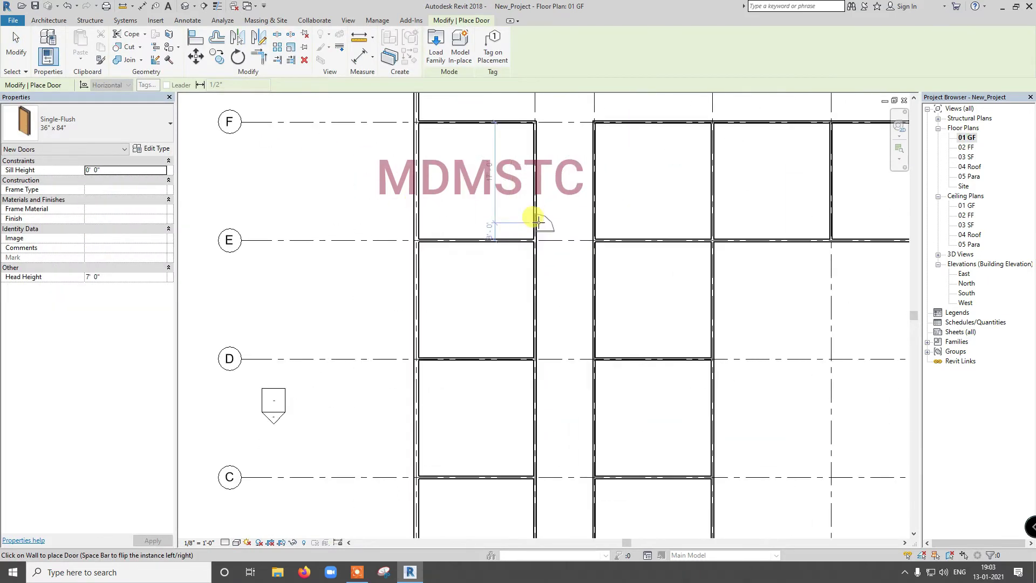
{"action": "scroll", "coordinate": [537, 221], "scroll_direction": "up", "scroll_amount": 2}
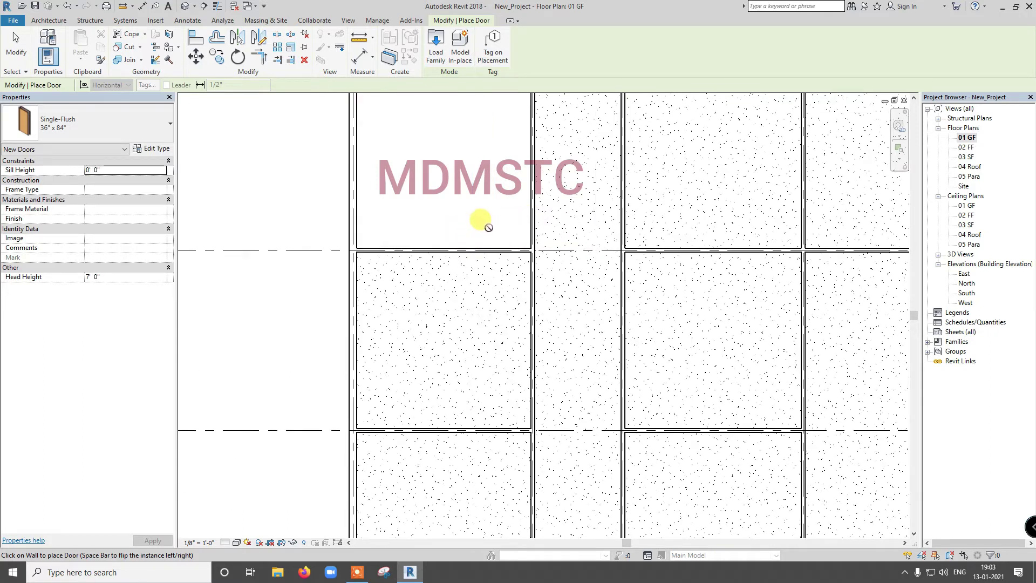
{"action": "scroll", "coordinate": [531, 200], "scroll_direction": "down", "scroll_amount": 2}
{"action": "scroll", "coordinate": [531, 194], "scroll_direction": "down", "scroll_amount": 1}
{"action": "scroll", "coordinate": [531, 186], "scroll_direction": "up", "scroll_amount": 1}
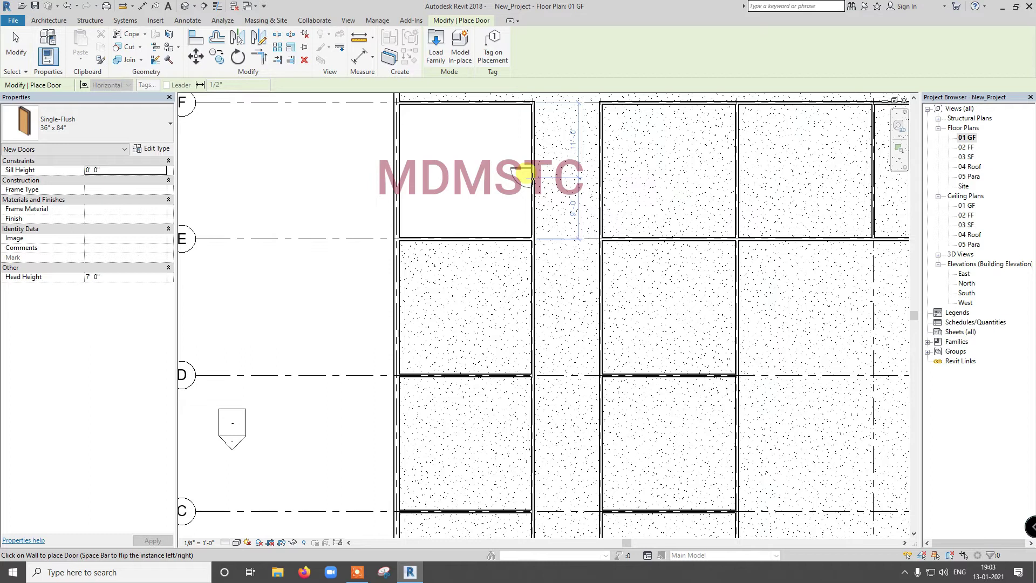
{"action": "scroll", "coordinate": [531, 175], "scroll_direction": "up", "scroll_amount": 1}
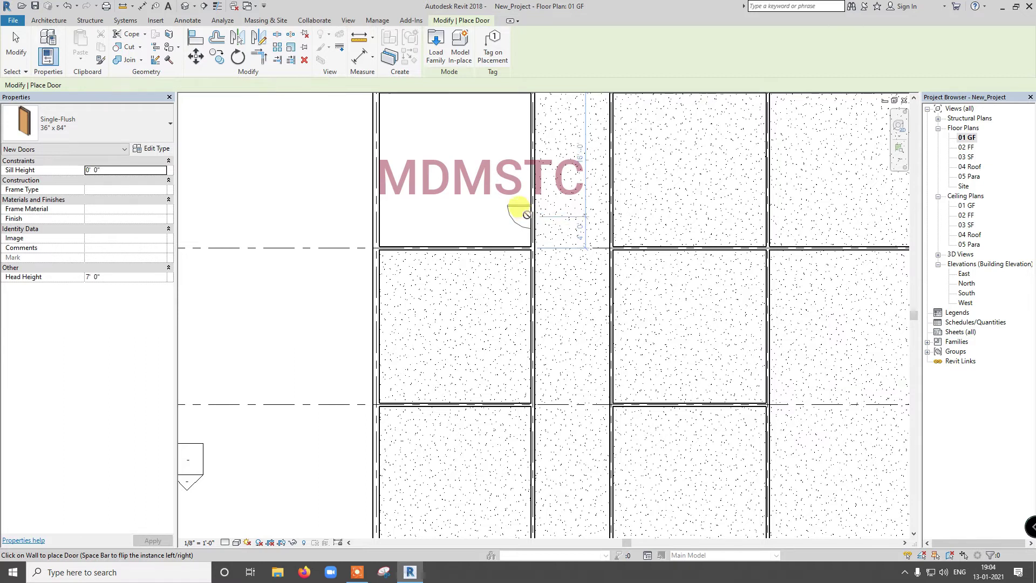
{"action": "left_click", "coordinate": [526, 214]}
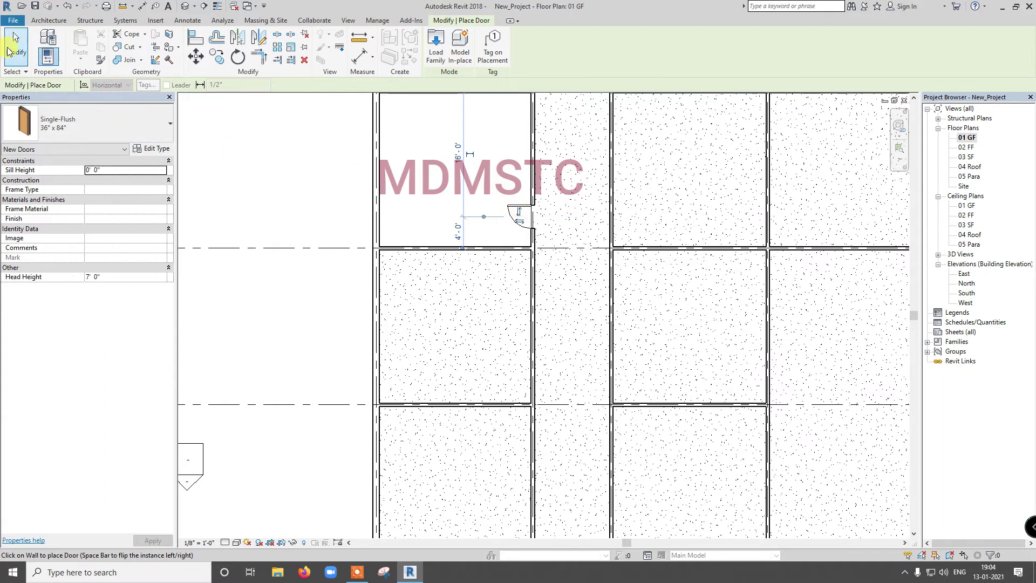
Select the new door and flip its swing to open into the room
{"action": "left_click", "coordinate": [8, 49]}
{"action": "left_click", "coordinate": [512, 218]}
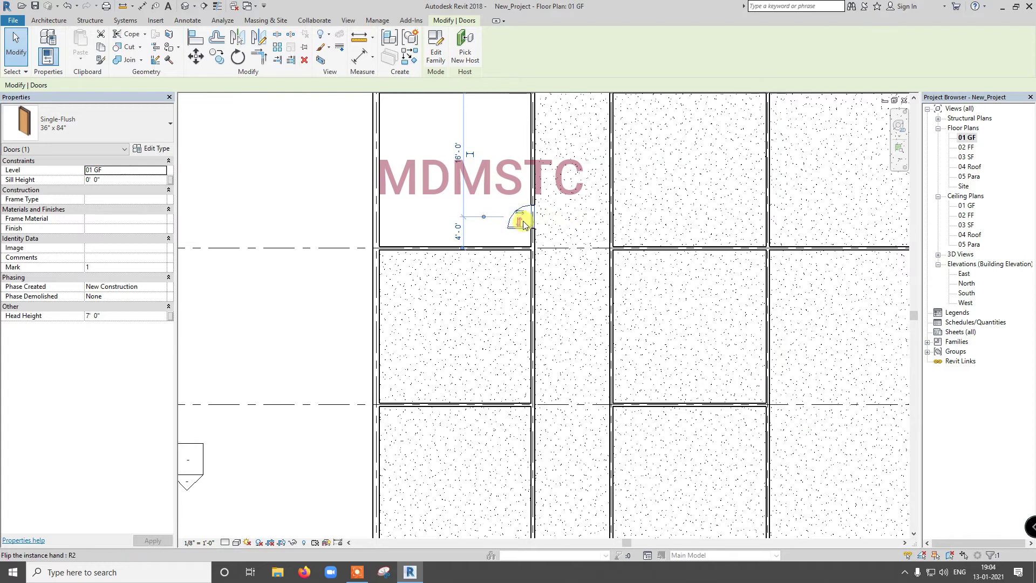
{"action": "left_click", "coordinate": [519, 220]}
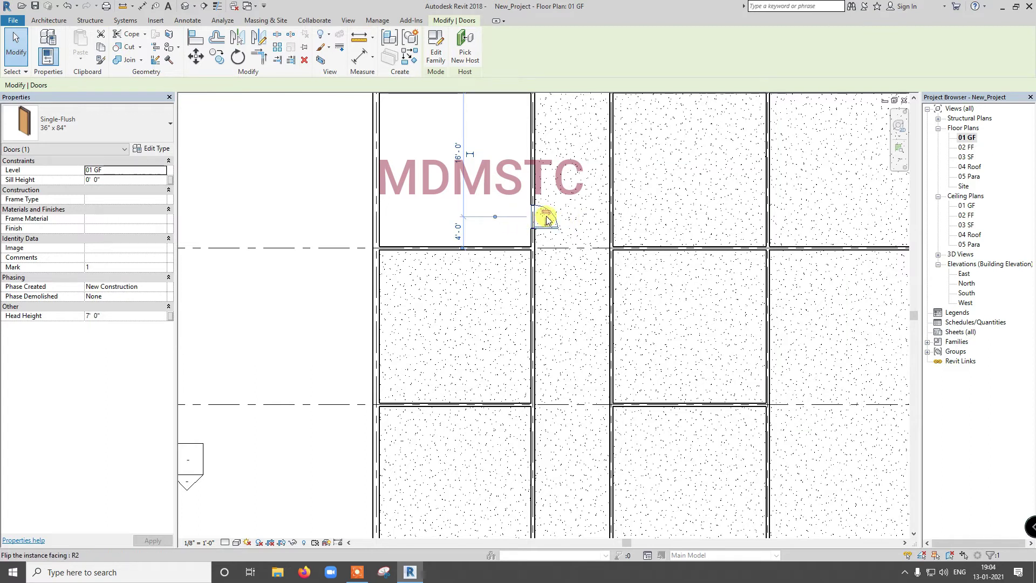
{"action": "left_click", "coordinate": [546, 217]}
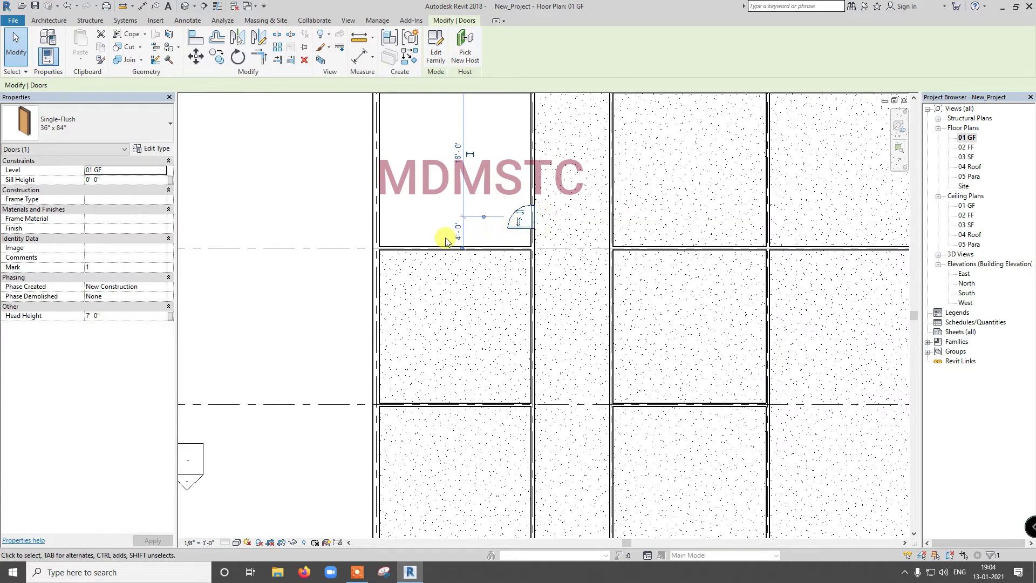
{"action": "scroll", "coordinate": [456, 235], "scroll_direction": "down", "scroll_amount": 2}
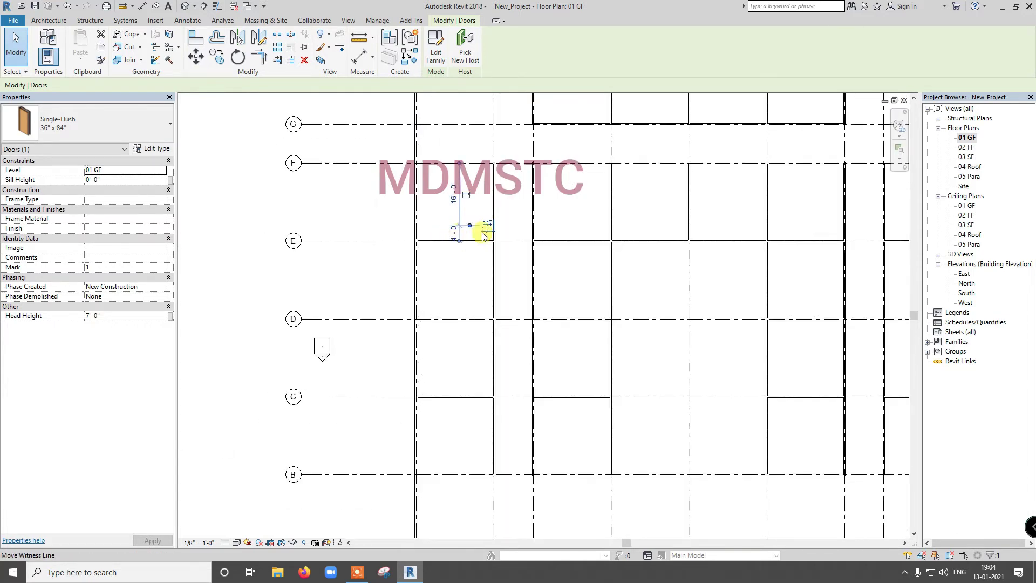
{"action": "scroll", "coordinate": [488, 229], "scroll_direction": "up", "scroll_amount": 1}
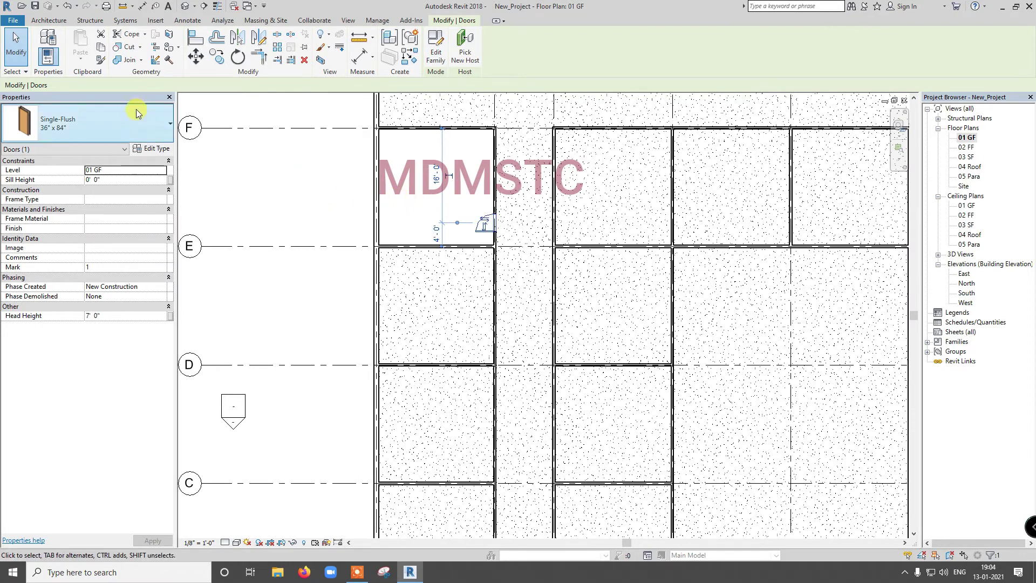
Start a multiple Copy of the door with its base point at the wall endpoint
{"action": "left_click", "coordinate": [217, 57]}
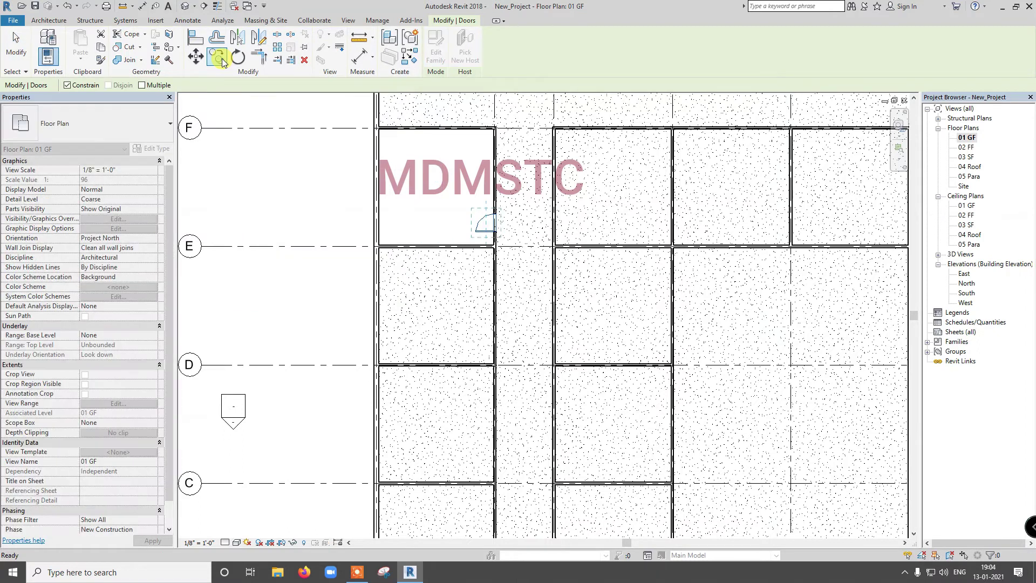
{"action": "left_click", "coordinate": [143, 85]}
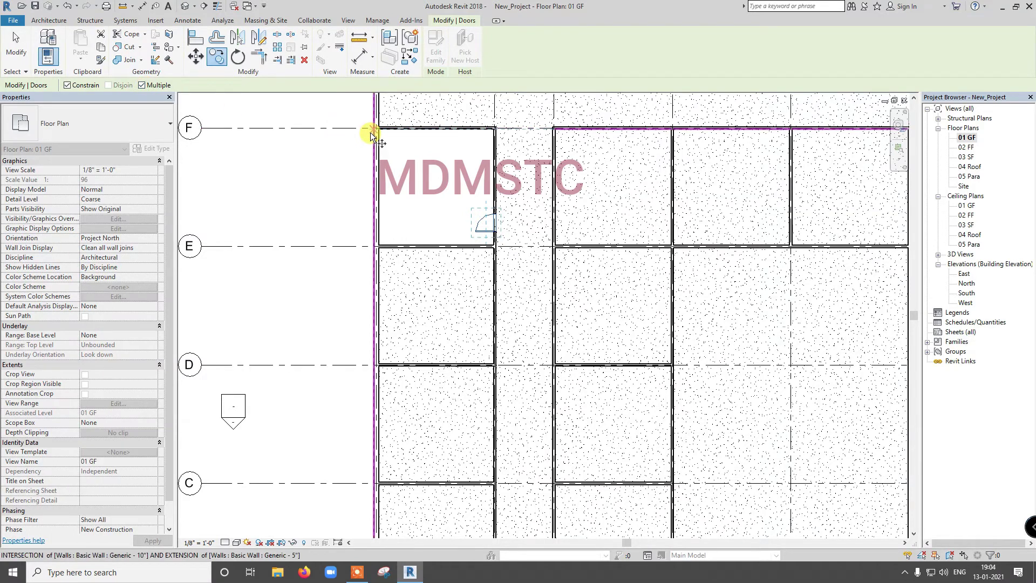
{"action": "scroll", "coordinate": [377, 130], "scroll_direction": "up", "scroll_amount": 2}
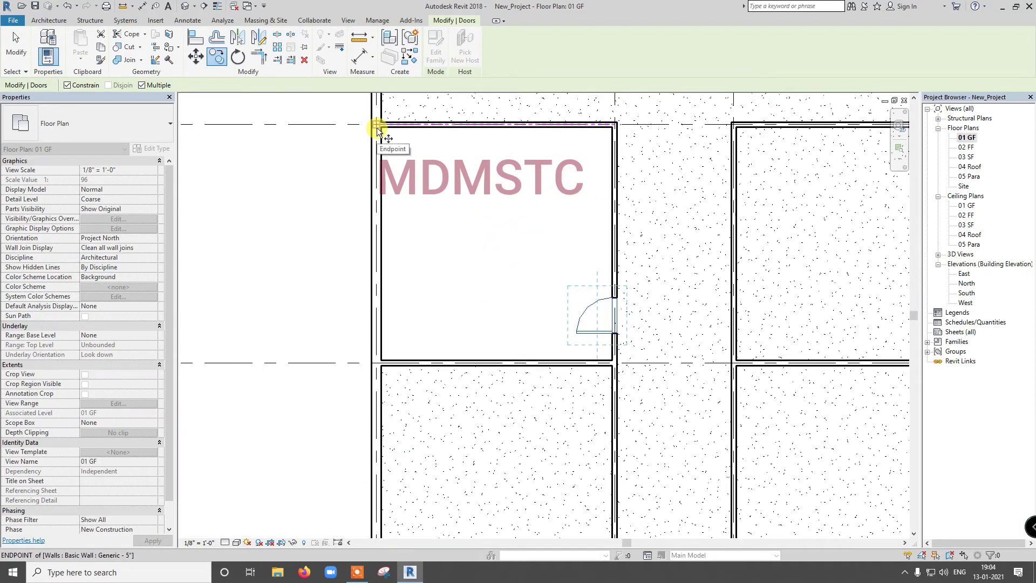
{"action": "left_click", "coordinate": [376, 128]}
Place door copies along the left corridor wall from grid F to B, then deselect
{"action": "scroll", "coordinate": [377, 245], "scroll_direction": "down", "scroll_amount": 2}
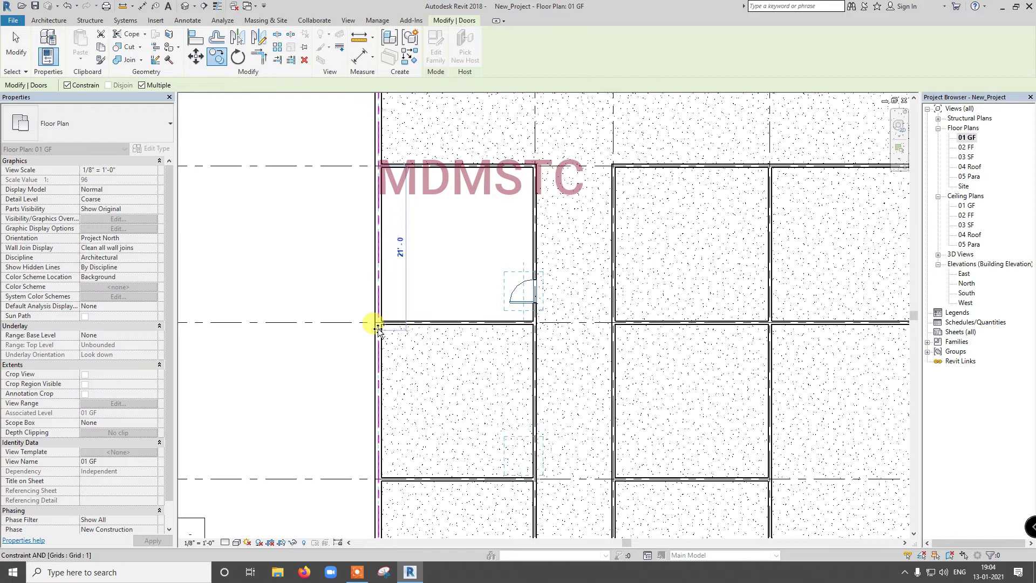
{"action": "scroll", "coordinate": [377, 327], "scroll_direction": "up", "scroll_amount": 2}
{"action": "scroll", "coordinate": [375, 325], "scroll_direction": "up", "scroll_amount": 1}
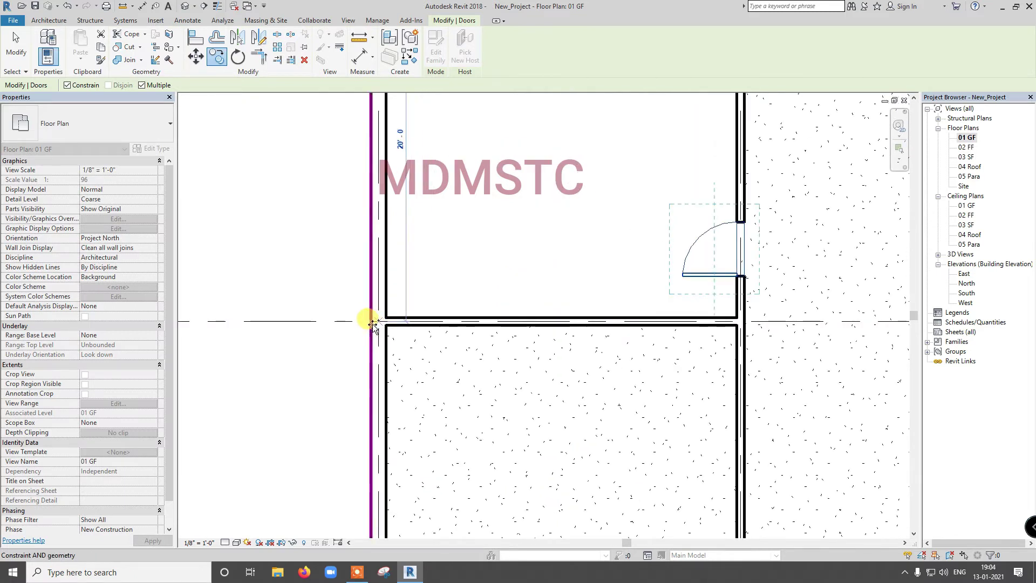
{"action": "scroll", "coordinate": [377, 322], "scroll_direction": "down", "scroll_amount": 2}
{"action": "scroll", "coordinate": [372, 315], "scroll_direction": "down", "scroll_amount": 1}
{"action": "scroll", "coordinate": [377, 323], "scroll_direction": "down", "scroll_amount": 2}
{"action": "scroll", "coordinate": [379, 362], "scroll_direction": "down", "scroll_amount": 1}
{"action": "scroll", "coordinate": [378, 361], "scroll_direction": "up", "scroll_amount": 2}
{"action": "scroll", "coordinate": [372, 362], "scroll_direction": "up", "scroll_amount": 2}
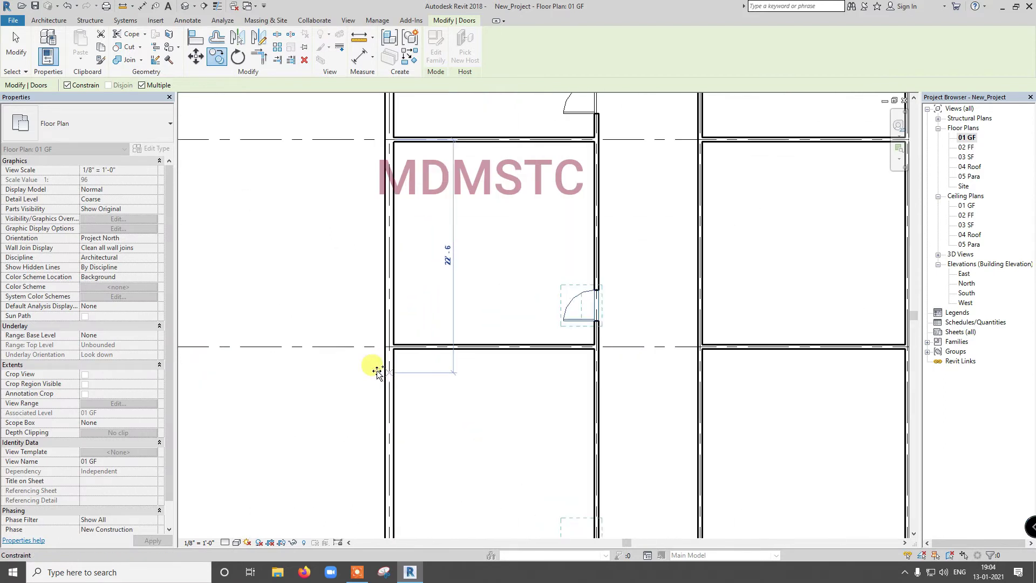
{"action": "scroll", "coordinate": [386, 348], "scroll_direction": "down", "scroll_amount": 2}
{"action": "scroll", "coordinate": [388, 348], "scroll_direction": "down", "scroll_amount": 1}
{"action": "scroll", "coordinate": [384, 342], "scroll_direction": "down", "scroll_amount": 1}
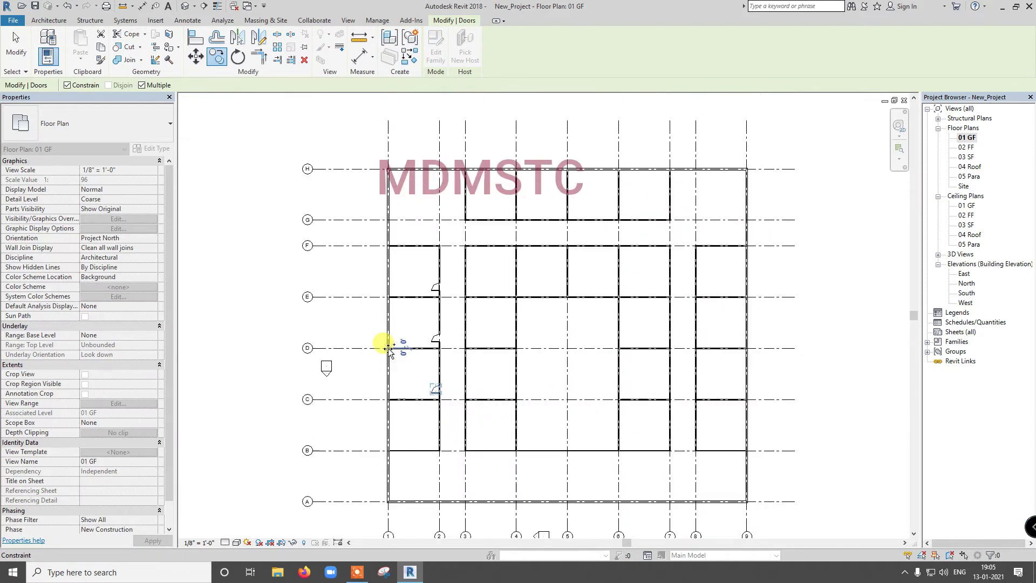
{"action": "scroll", "coordinate": [388, 399], "scroll_direction": "up", "scroll_amount": 1}
{"action": "scroll", "coordinate": [388, 404], "scroll_direction": "up", "scroll_amount": 2}
{"action": "scroll", "coordinate": [381, 398], "scroll_direction": "up", "scroll_amount": 2}
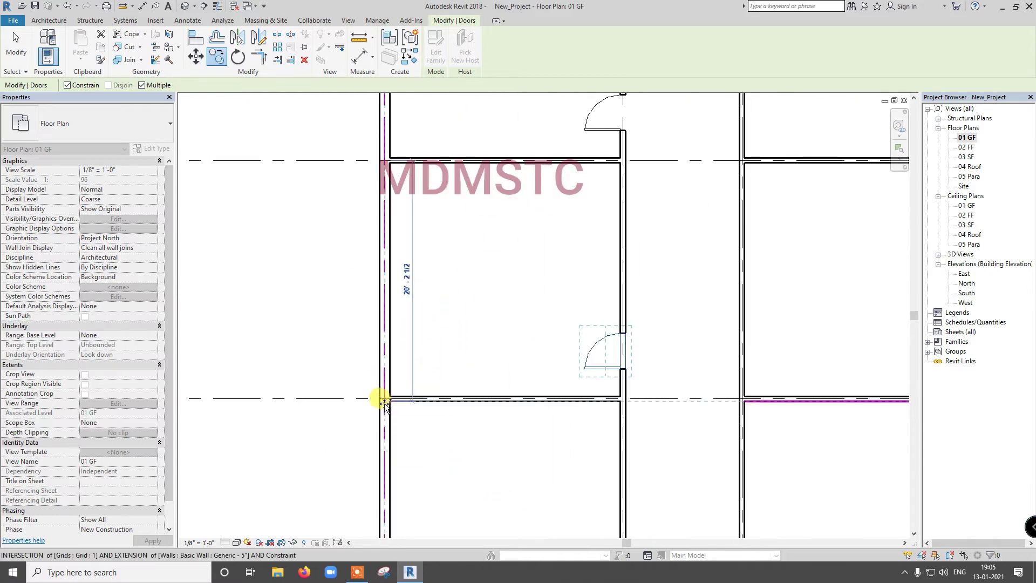
{"action": "scroll", "coordinate": [359, 372], "scroll_direction": "down", "scroll_amount": 2}
{"action": "scroll", "coordinate": [352, 363], "scroll_direction": "down", "scroll_amount": 1}
{"action": "scroll", "coordinate": [355, 365], "scroll_direction": "down", "scroll_amount": 1}
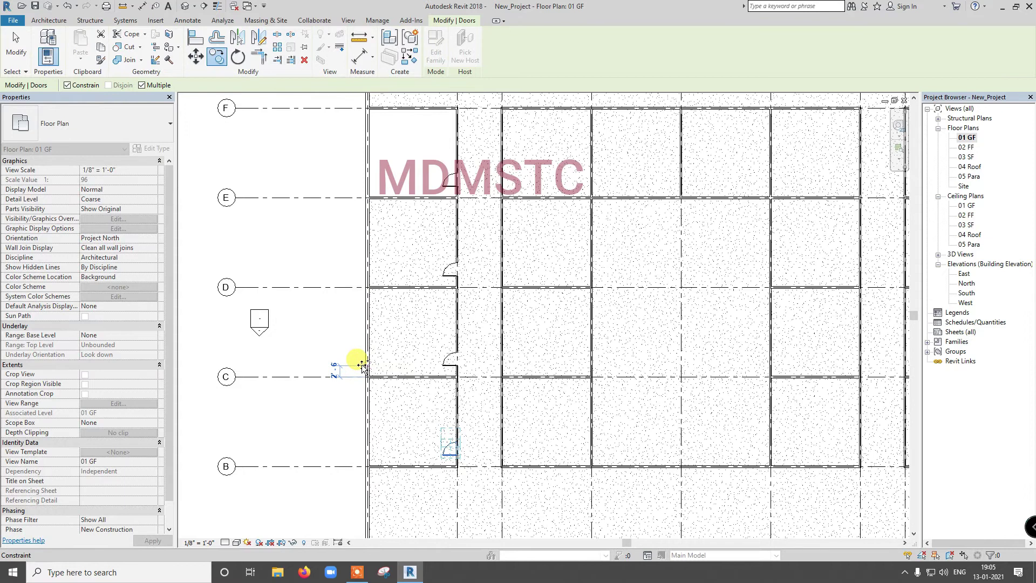
{"action": "key", "text": "Escape"}
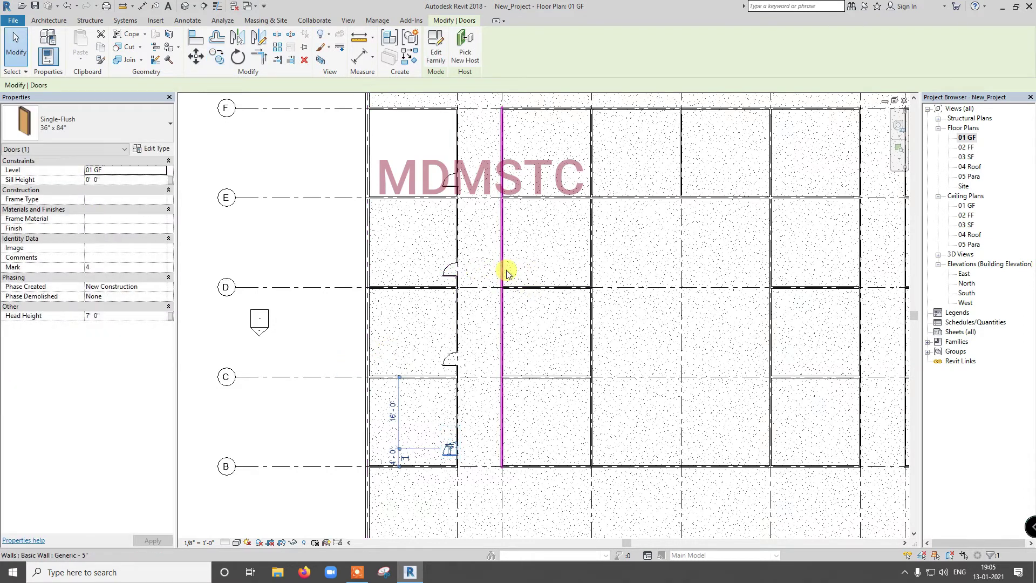
{"action": "left_click", "coordinate": [244, 159]}
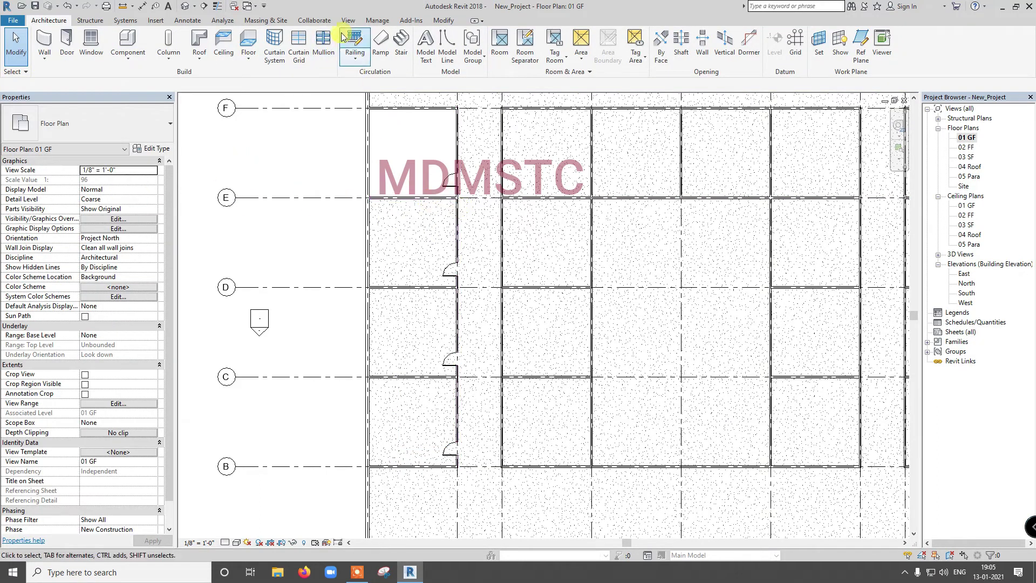
Draw a detail line across the corridor from the left wall to the right wall
{"action": "left_click", "coordinate": [443, 20]}
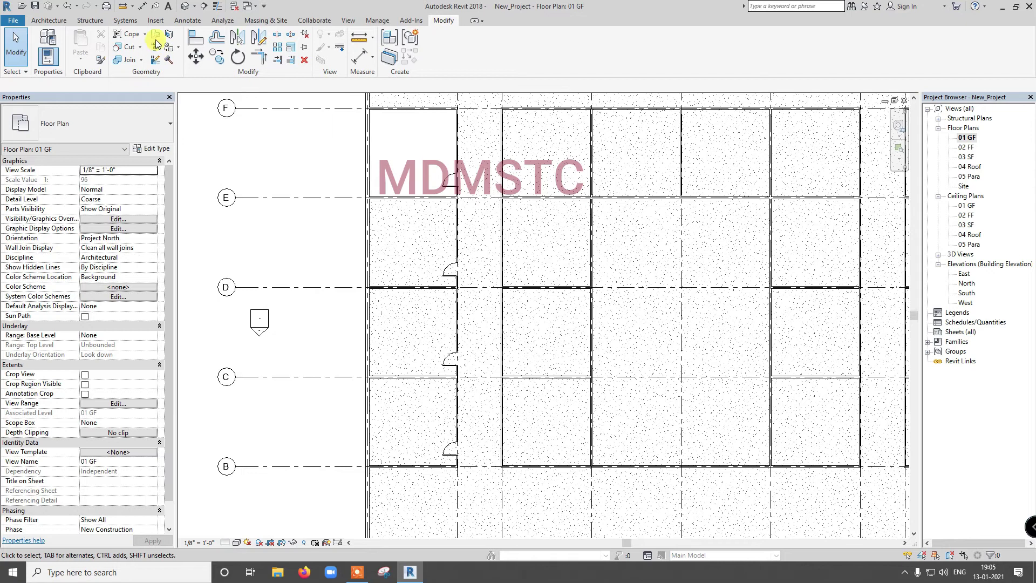
{"action": "left_click", "coordinate": [177, 23]}
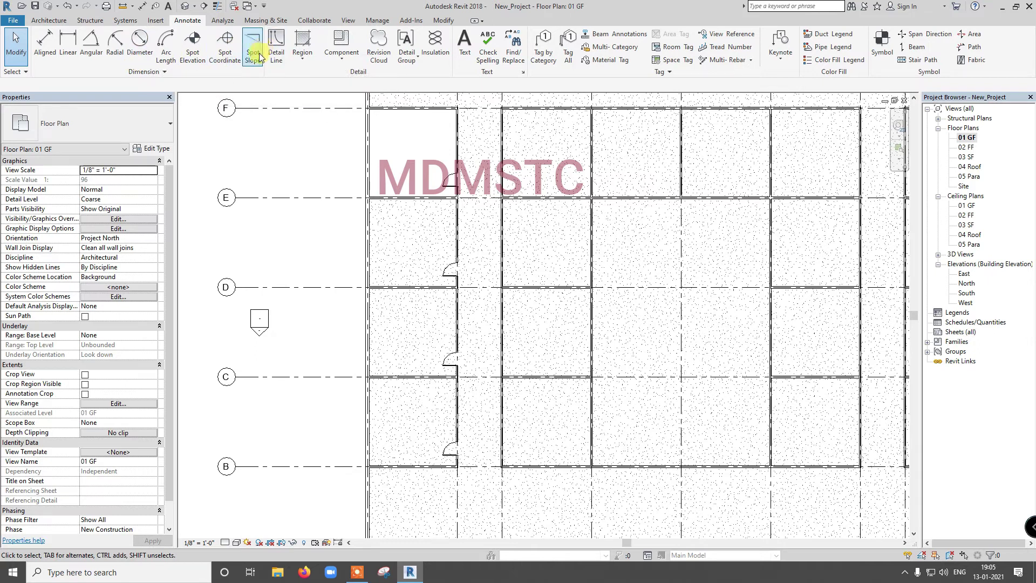
{"action": "left_click", "coordinate": [275, 61]}
{"action": "scroll", "coordinate": [472, 242], "scroll_direction": "up", "scroll_amount": 2}
{"action": "scroll", "coordinate": [456, 248], "scroll_direction": "up", "scroll_amount": 3}
{"action": "scroll", "coordinate": [440, 240], "scroll_direction": "up", "scroll_amount": 2}
{"action": "scroll", "coordinate": [426, 232], "scroll_direction": "up", "scroll_amount": 1}
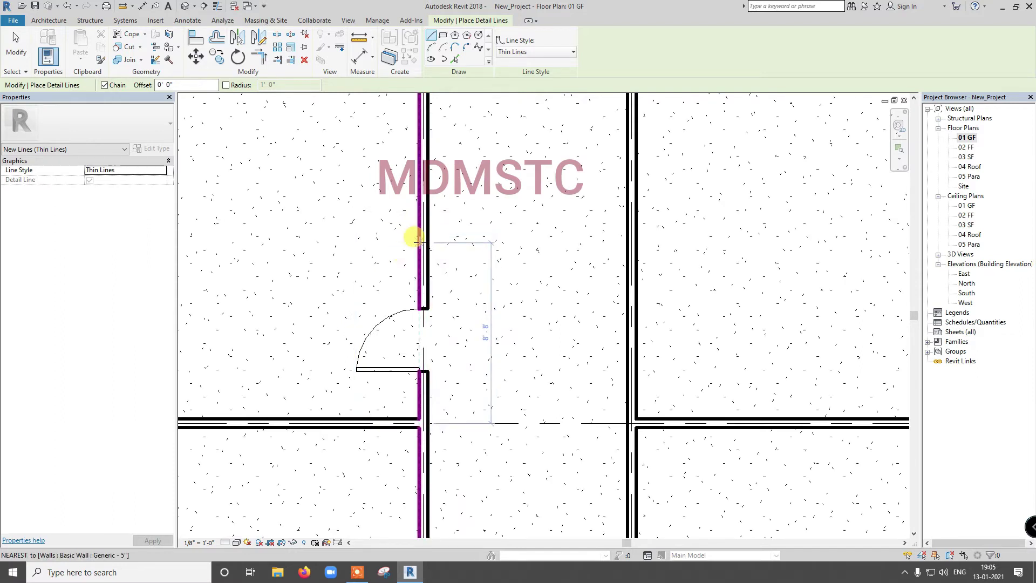
{"action": "left_click", "coordinate": [421, 242]}
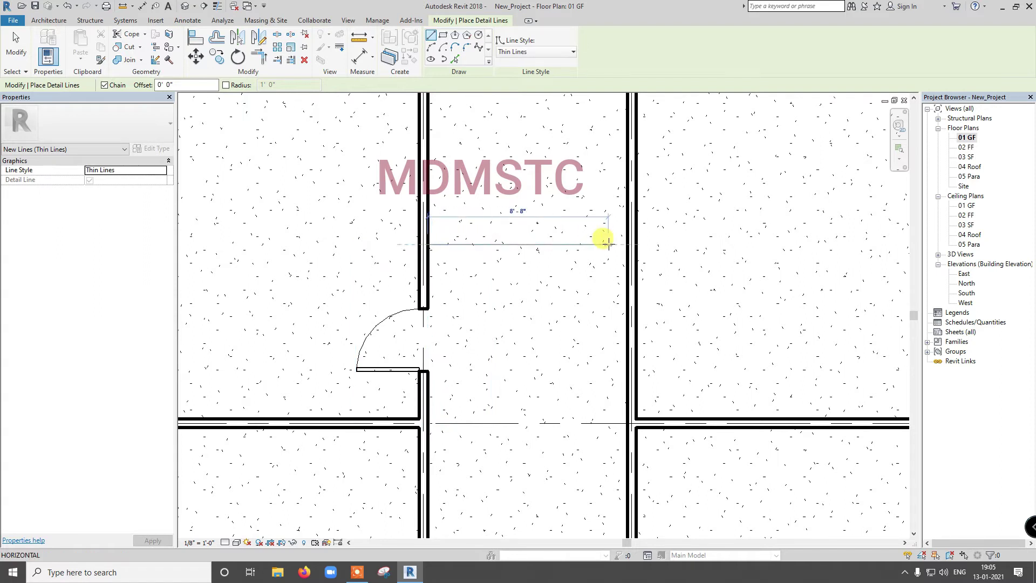
{"action": "left_click", "coordinate": [626, 244]}
{"action": "key", "text": "Escape"}
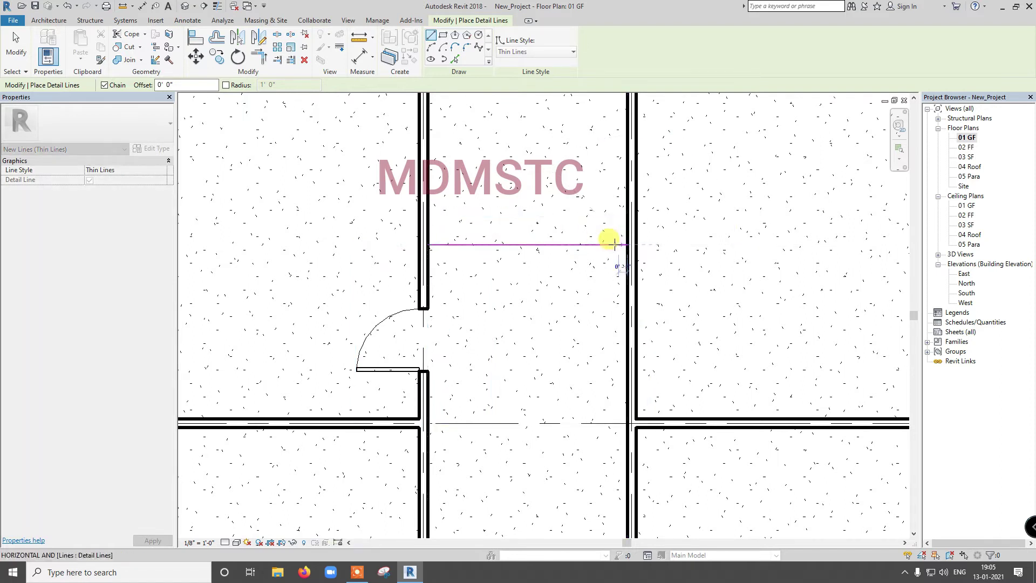
Draw a vertical detail line from the cross line's midpoint down the corridor centre
{"action": "left_click", "coordinate": [527, 245]}
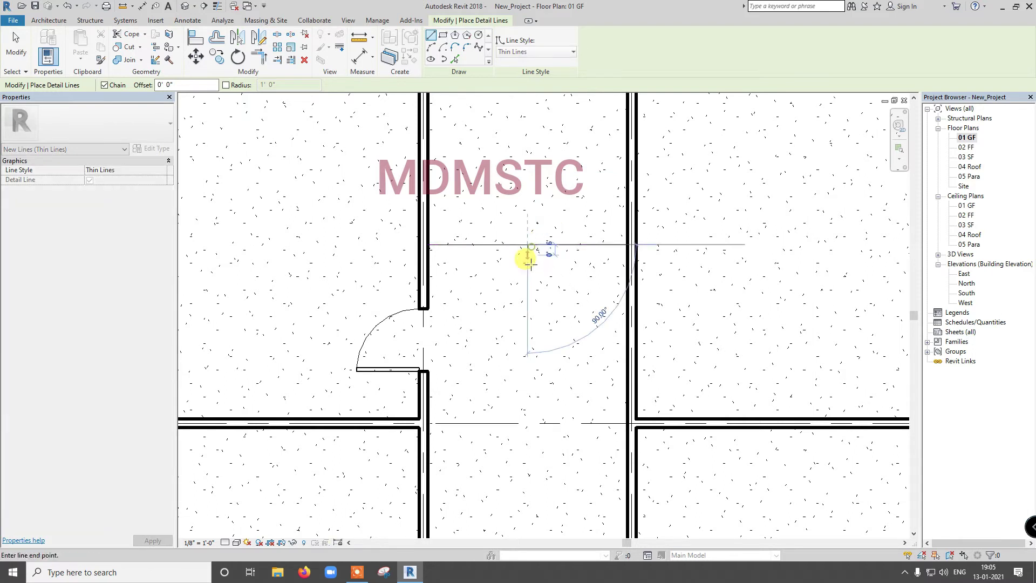
{"action": "left_click", "coordinate": [527, 315]}
{"action": "key", "text": "Escape"}
{"action": "key", "text": "Escape"}
{"action": "scroll", "coordinate": [452, 274], "scroll_direction": "down", "scroll_amount": 2}
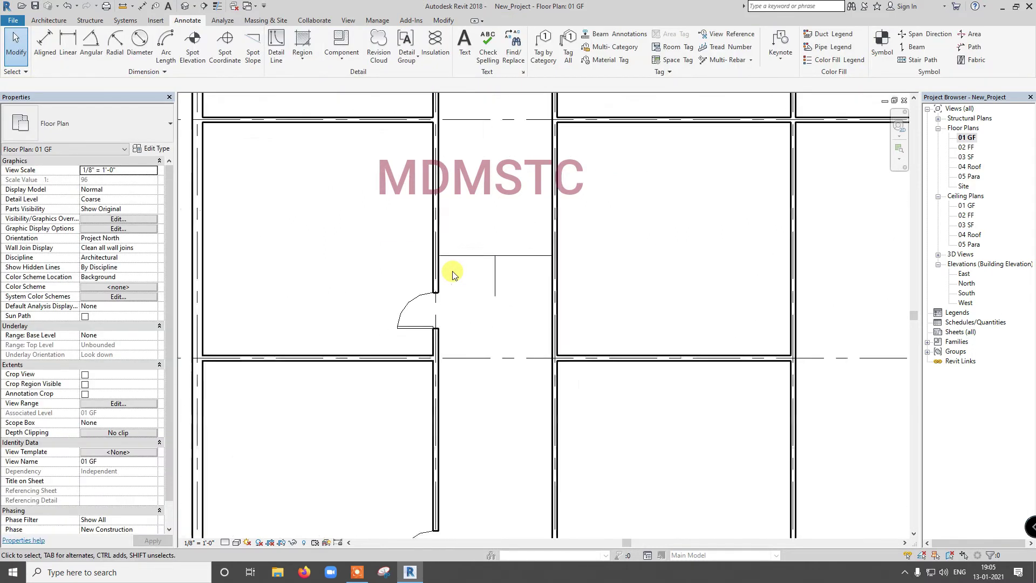
{"action": "scroll", "coordinate": [453, 275], "scroll_direction": "down", "scroll_amount": 2}
{"action": "scroll", "coordinate": [441, 289], "scroll_direction": "down", "scroll_amount": 1}
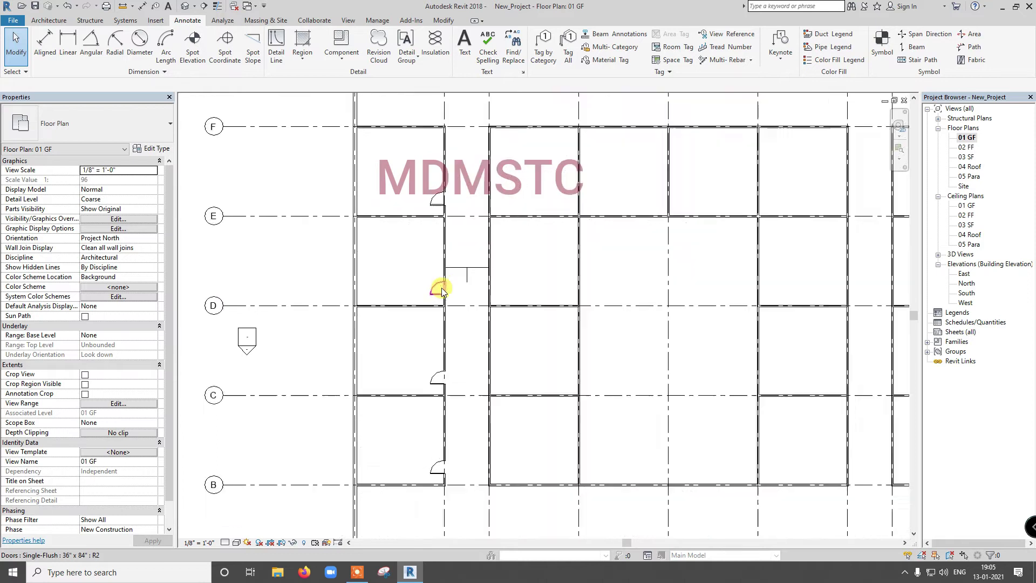
Select all visible door instances and mirror them across the vertical detail line
{"action": "left_click", "coordinate": [433, 217]}
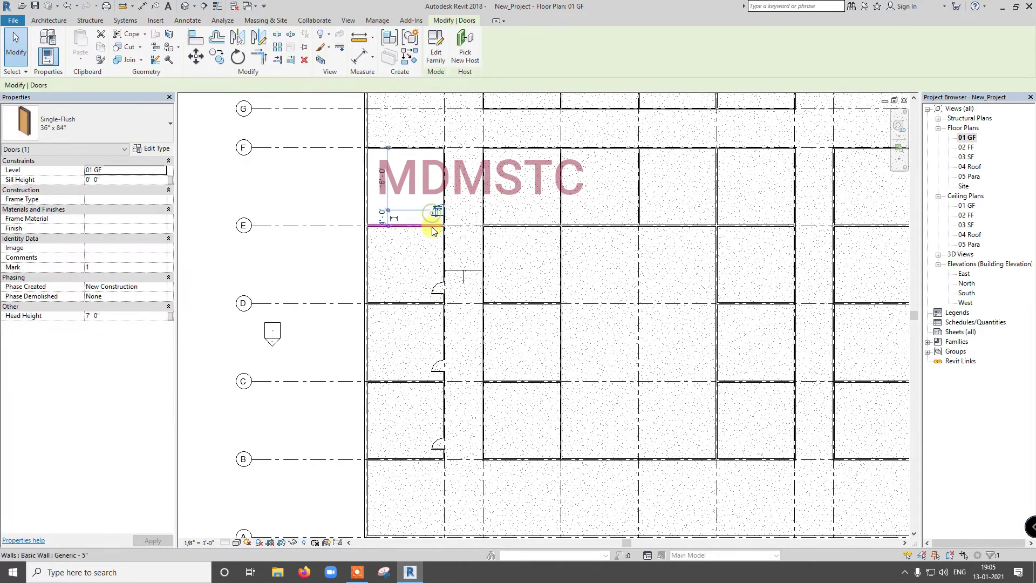
{"action": "left_click", "coordinate": [438, 290], "text": "ctrl"}
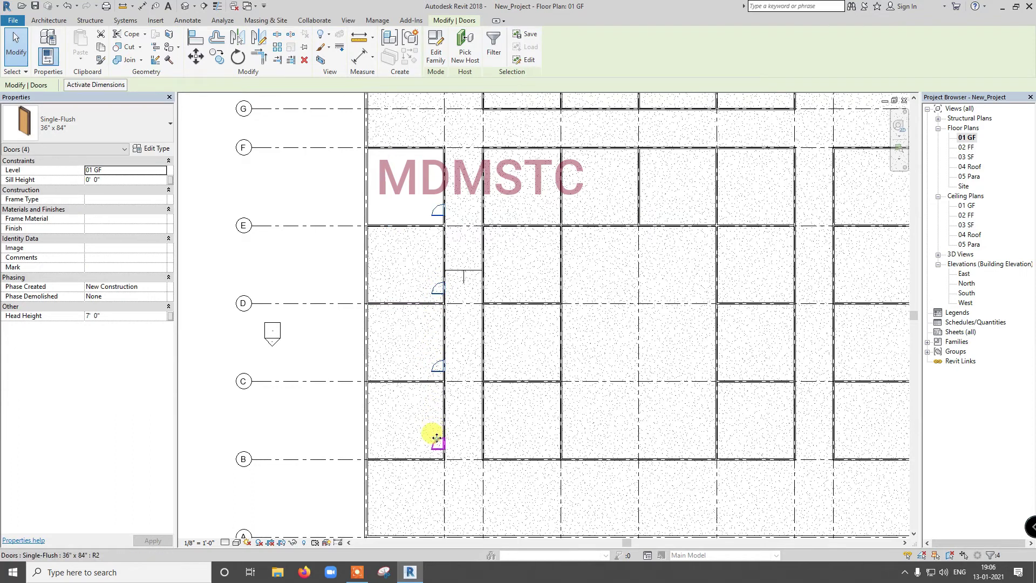
{"action": "right_click", "coordinate": [439, 218]}
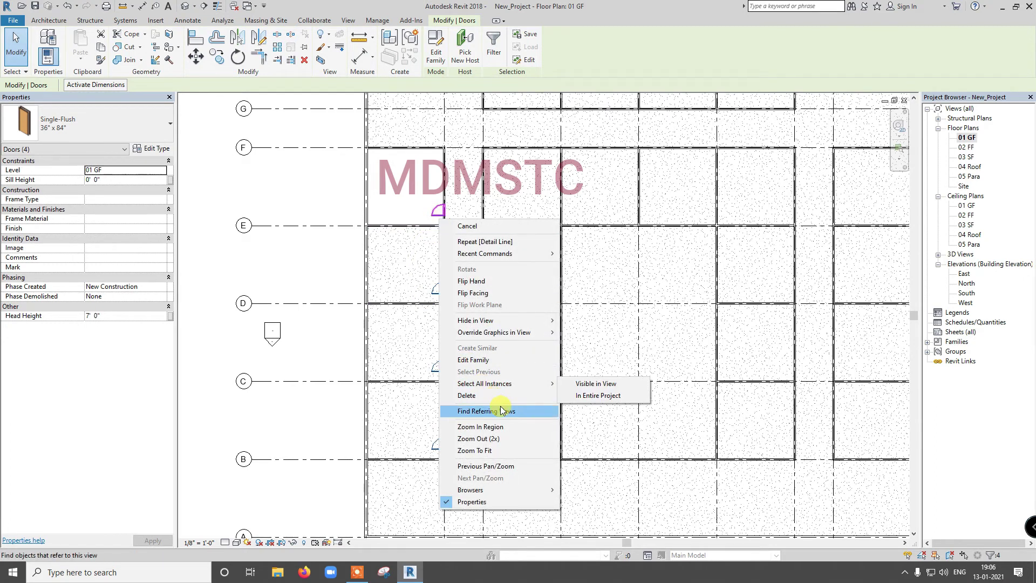
{"action": "mouse_move", "coordinate": [484, 383]}
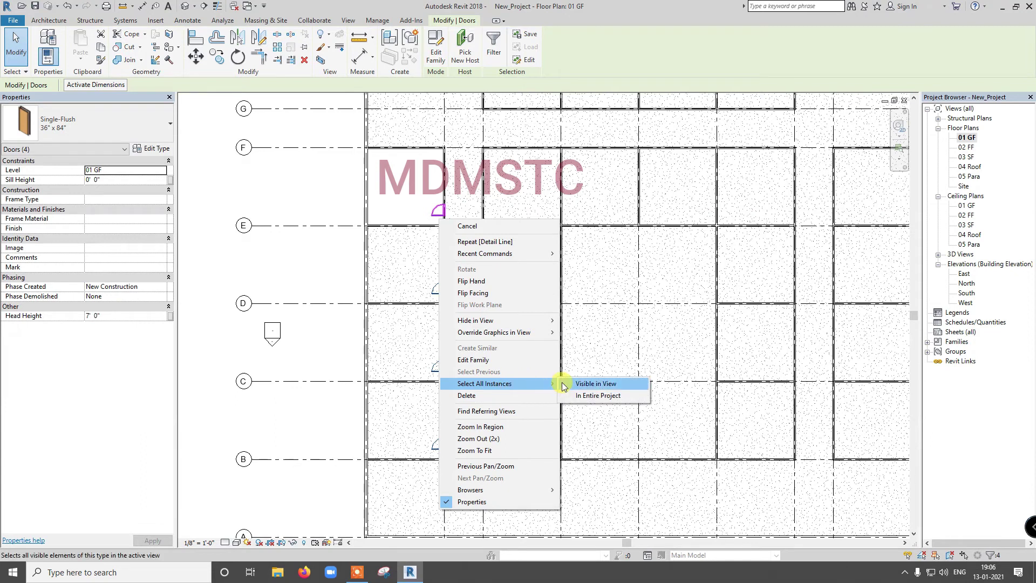
{"action": "left_click", "coordinate": [563, 384]}
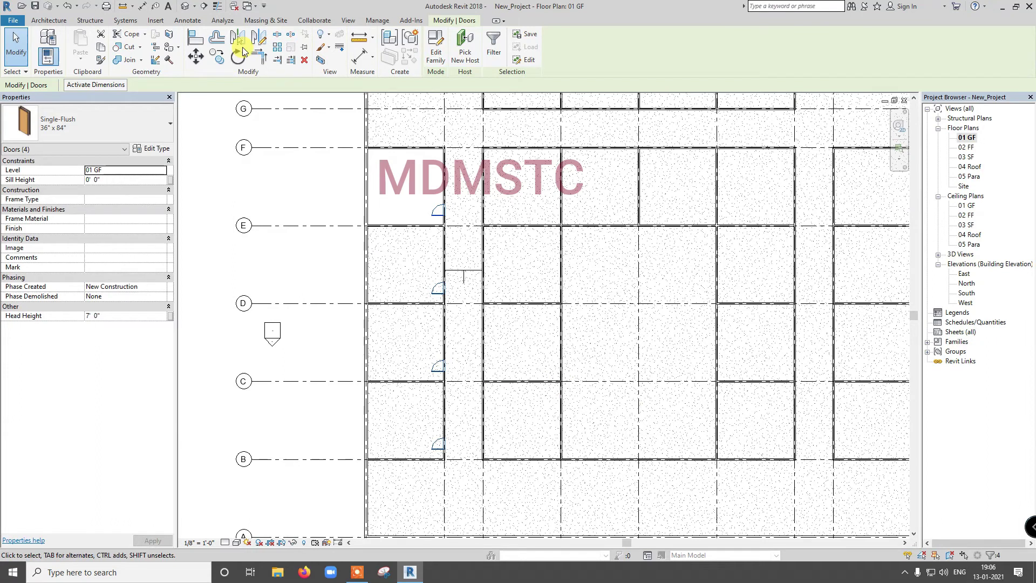
{"action": "left_click", "coordinate": [241, 45]}
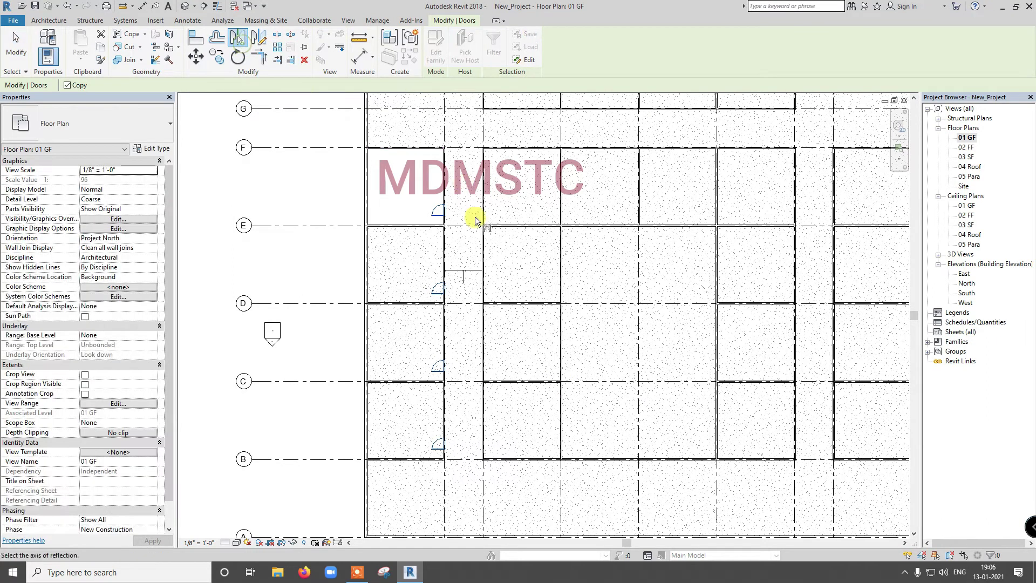
{"action": "left_click", "coordinate": [463, 279]}
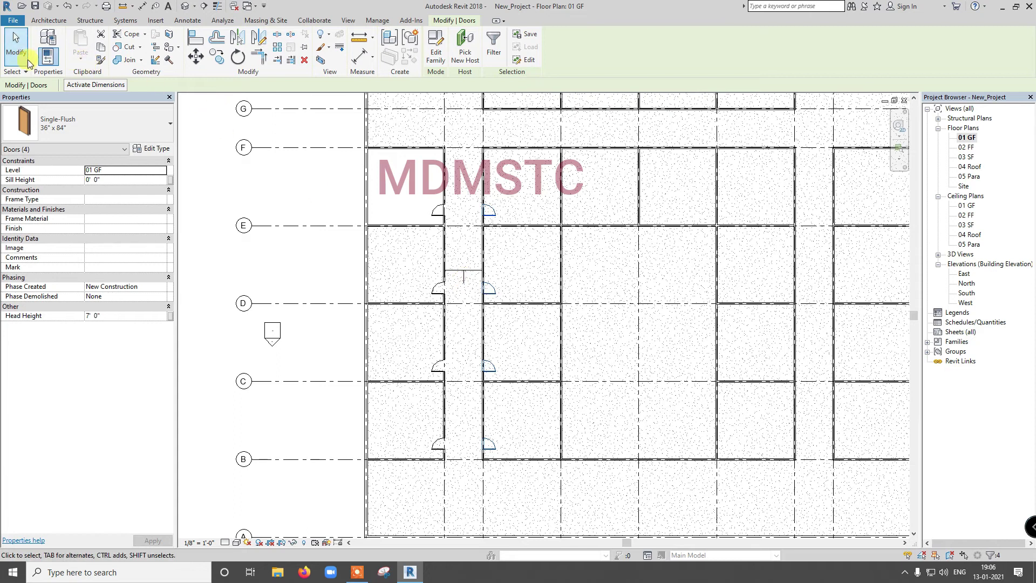
{"action": "left_click", "coordinate": [15, 46]}
Delete the horizontal and vertical helper detail lines, then zoom out to check the plan
{"action": "scroll", "coordinate": [467, 283], "scroll_direction": "up", "scroll_amount": 2}
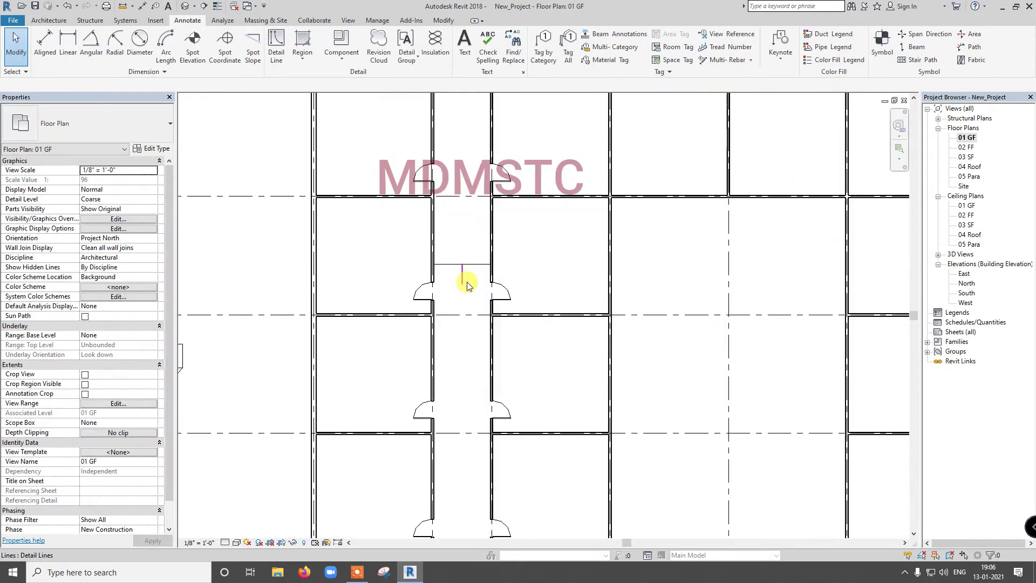
{"action": "scroll", "coordinate": [467, 280], "scroll_direction": "up", "scroll_amount": 2}
{"action": "left_click", "coordinate": [465, 261]}
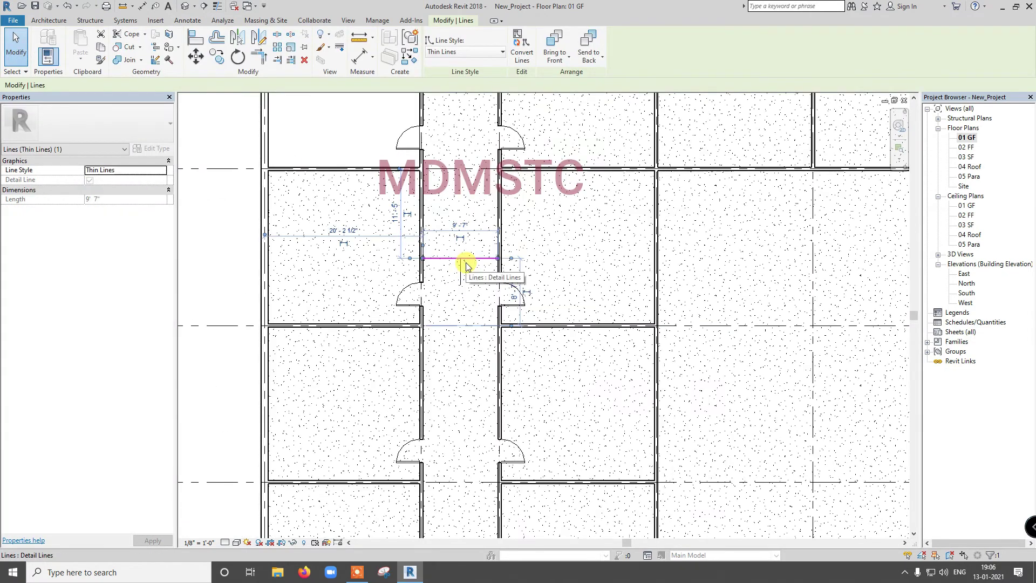
{"action": "key", "text": "Delete"}
{"action": "left_click", "coordinate": [460, 269]}
{"action": "key", "text": "Delete"}
{"action": "scroll", "coordinate": [453, 278], "scroll_direction": "down", "scroll_amount": 2}
{"action": "scroll", "coordinate": [453, 278], "scroll_direction": "down", "scroll_amount": 2}
{"action": "scroll", "coordinate": [452, 279], "scroll_direction": "down", "scroll_amount": 2}
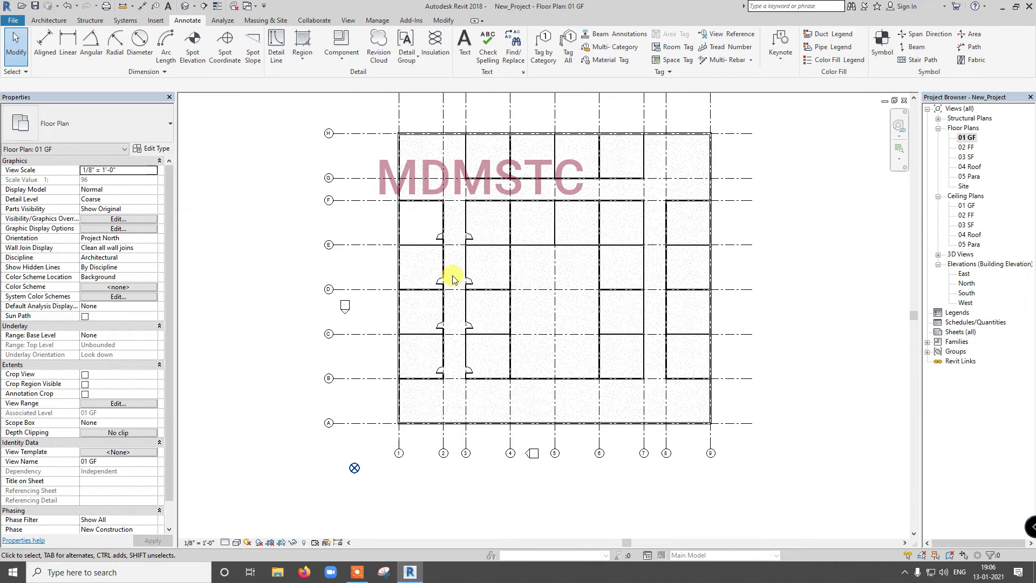
{"action": "scroll", "coordinate": [452, 278], "scroll_direction": "up", "scroll_amount": 1}
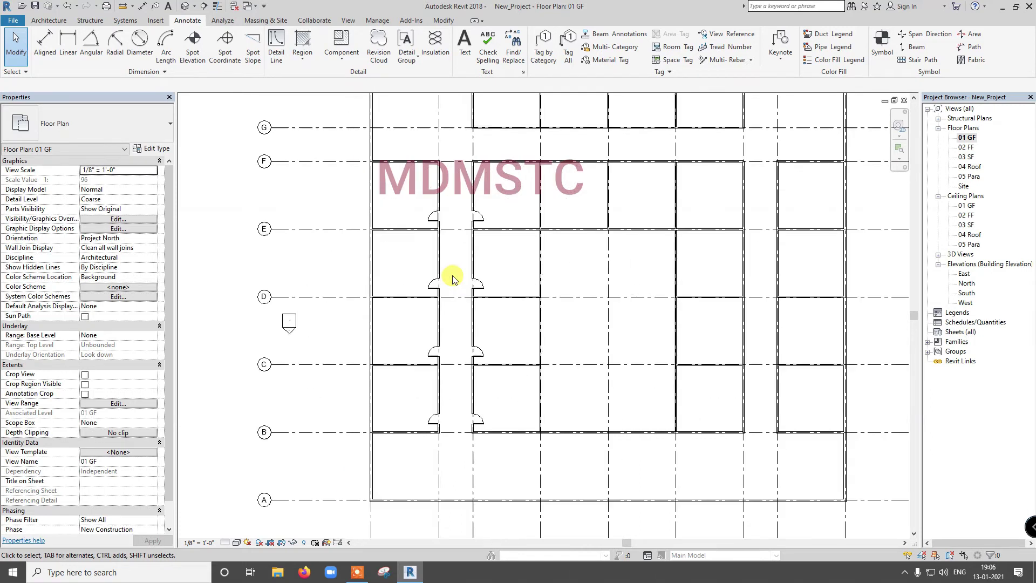
{"action": "scroll", "coordinate": [452, 279], "scroll_direction": "up", "scroll_amount": 1}
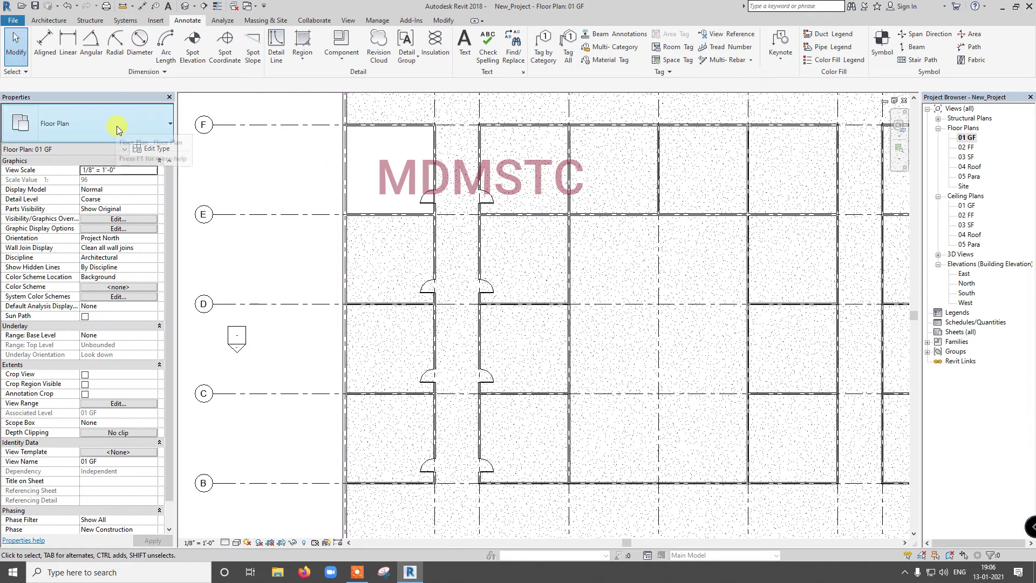
Start the Window tool and review the window type list without changing it
{"action": "left_click", "coordinate": [48, 21]}
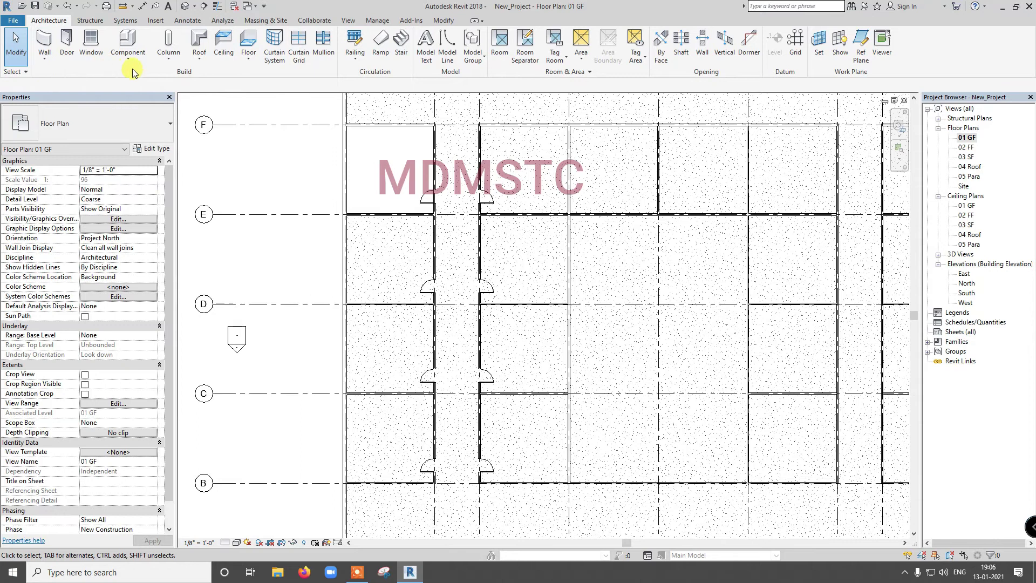
{"action": "left_click", "coordinate": [96, 62]}
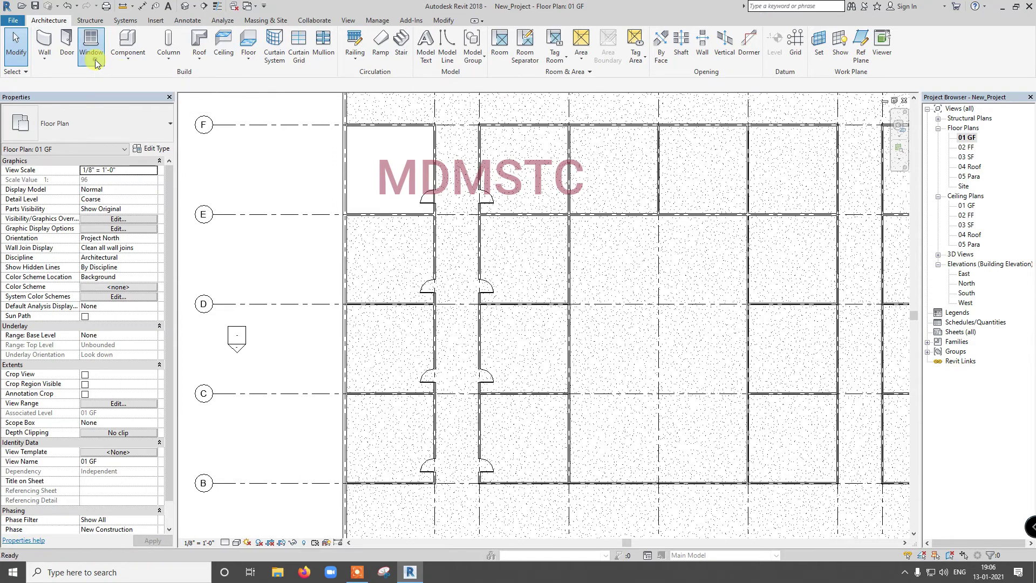
{"action": "left_click", "coordinate": [158, 130]}
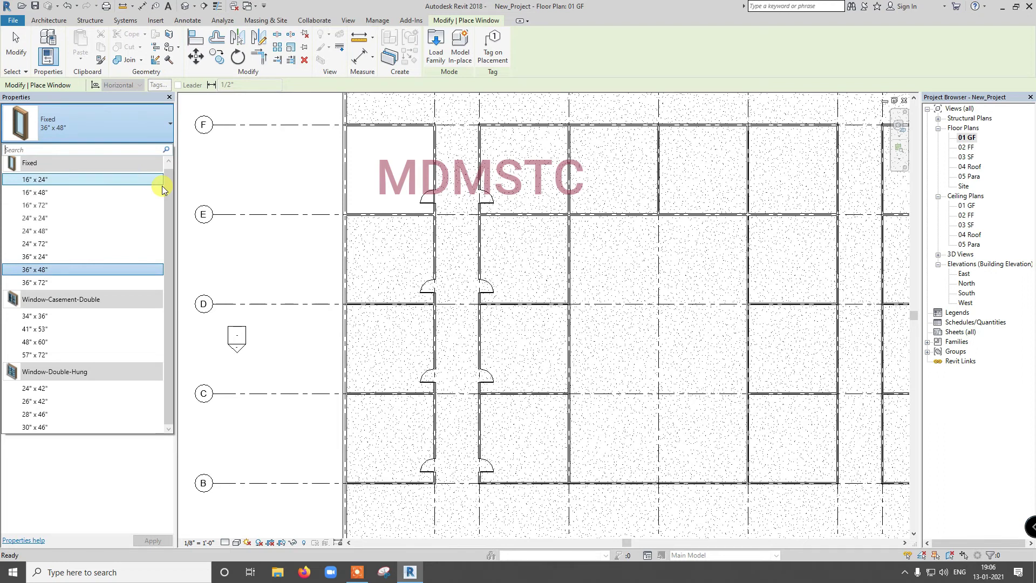
{"action": "left_click", "coordinate": [149, 127]}
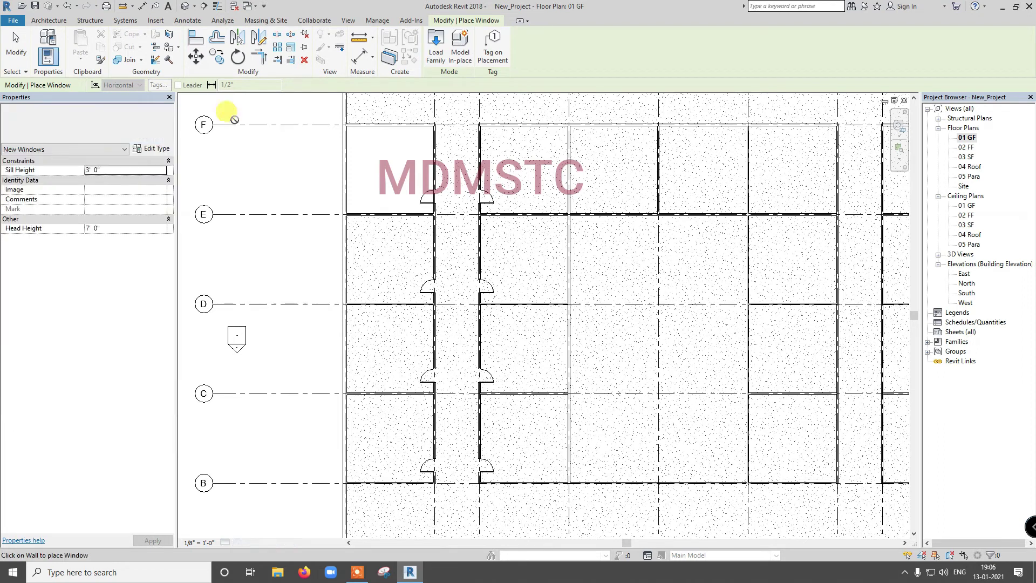
In Load Family, go to the C:\ProgramData folder by typing its path
{"action": "left_click", "coordinate": [436, 47]}
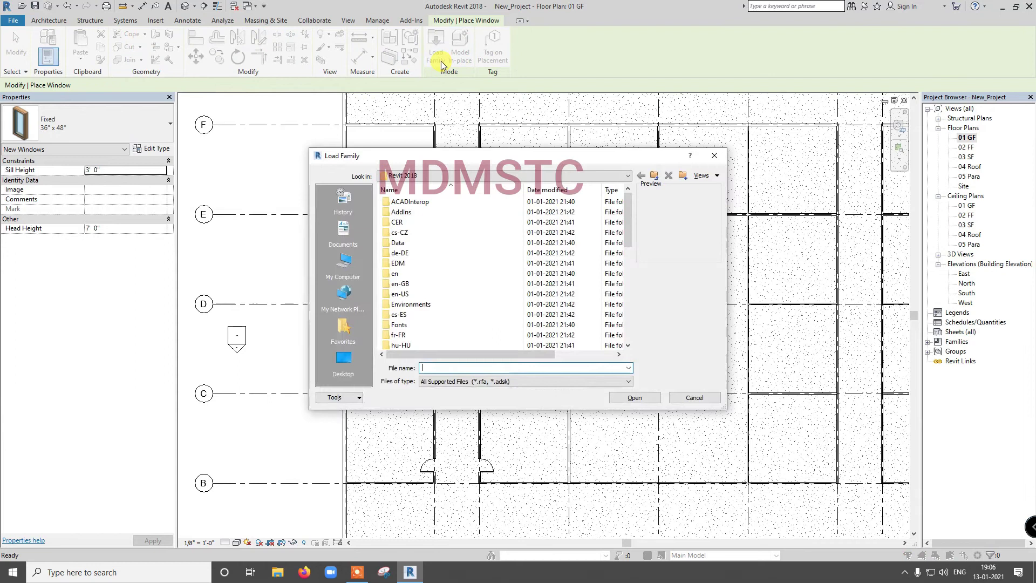
{"action": "left_click", "coordinate": [559, 178]}
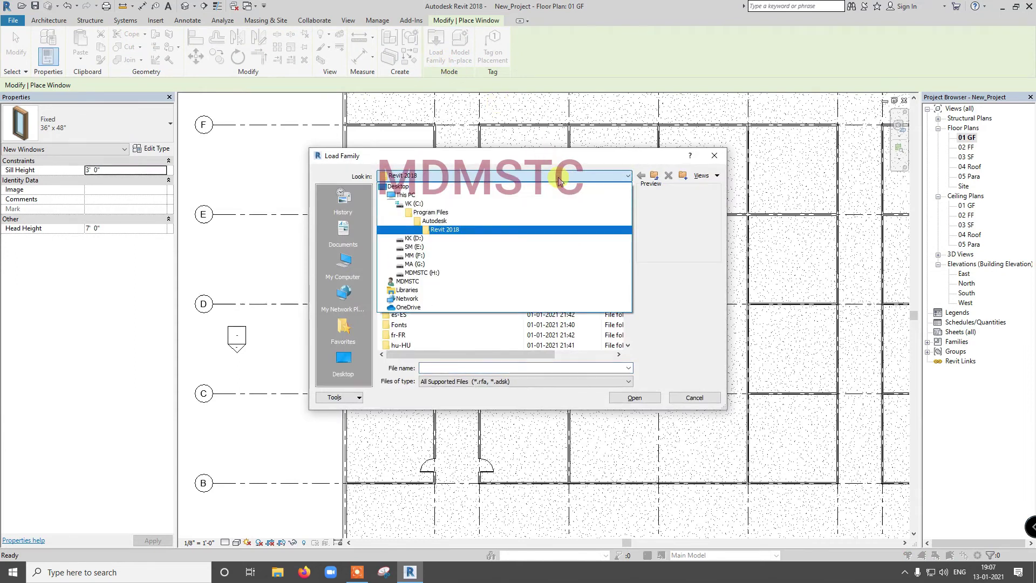
{"action": "left_click", "coordinate": [529, 203]}
{"action": "left_click", "coordinate": [456, 367]}
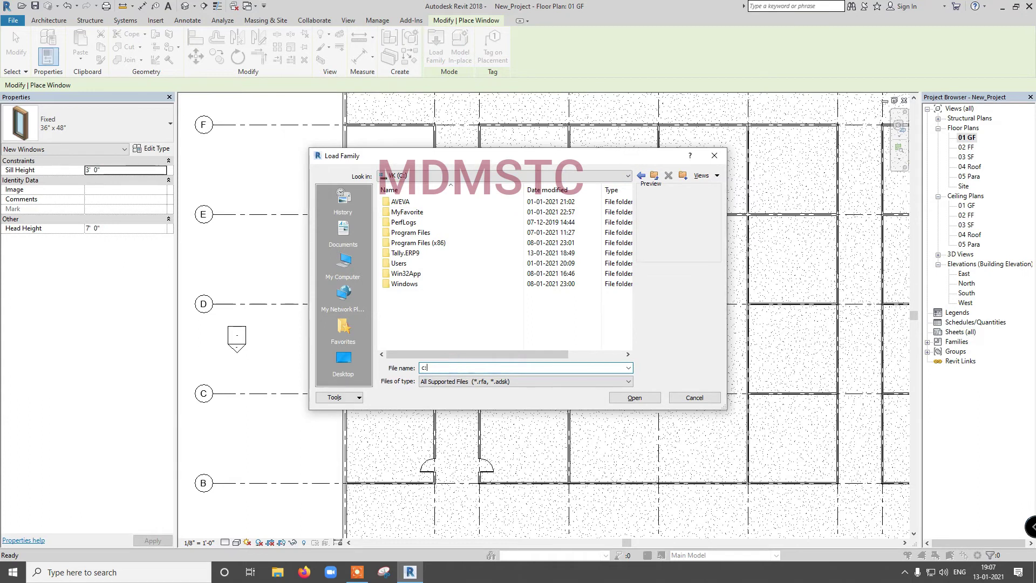
{"action": "type", "text": "\\pgr"}
{"action": "key", "text": "BackSpace"}
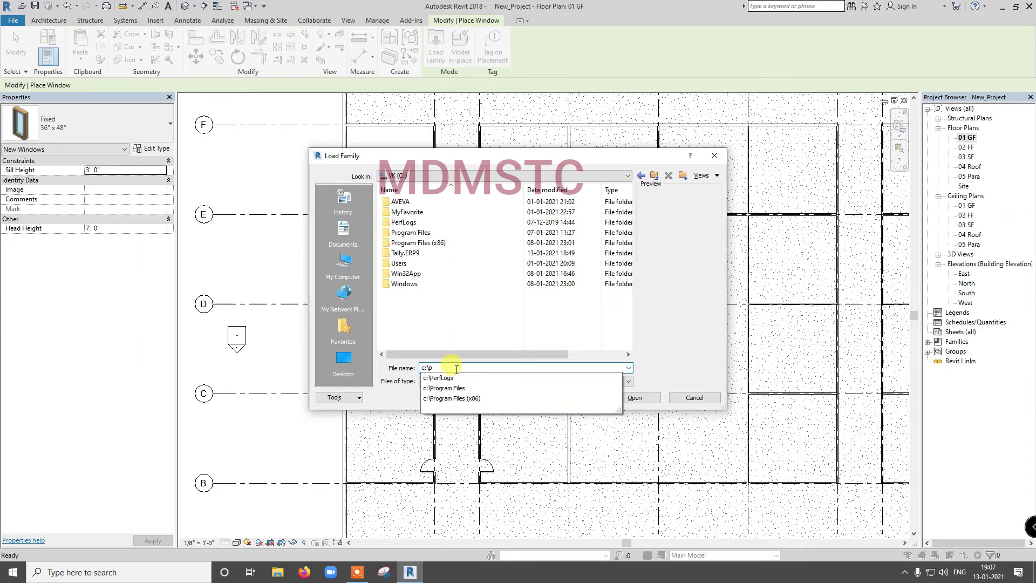
{"action": "type", "text": "rogra"}
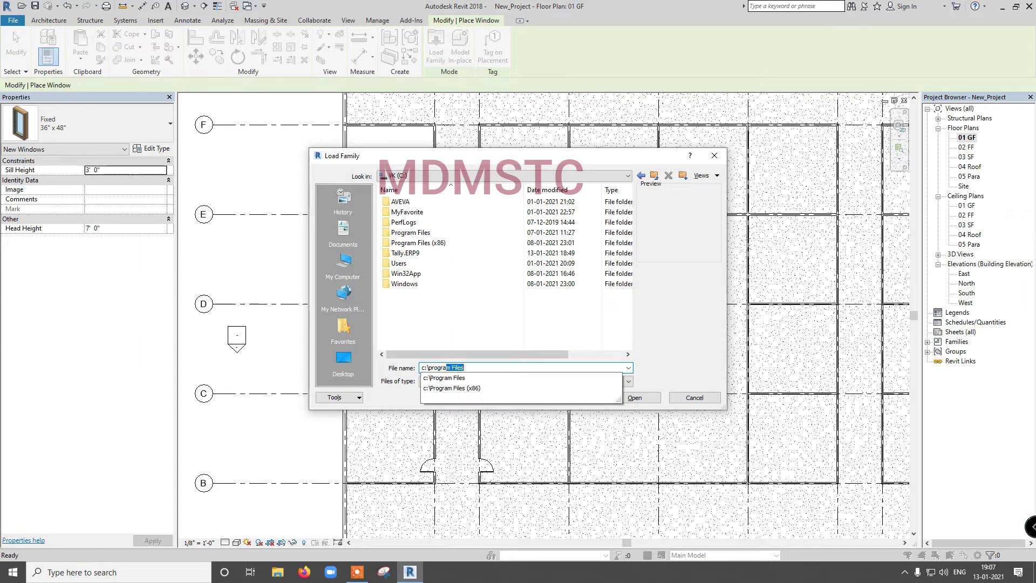
{"action": "type", "text": "mdata"}
{"action": "key", "text": "Return"}
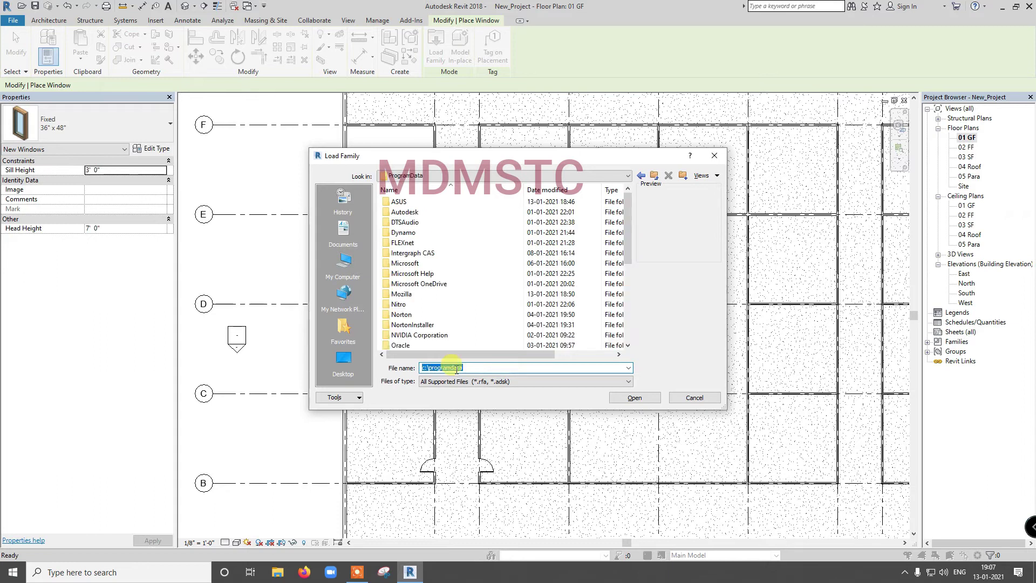
Browse Autodesk > RVT 2018 > Libraries > US Imperial > Windows, then cancel without loading
{"action": "double_click", "coordinate": [426, 211]}
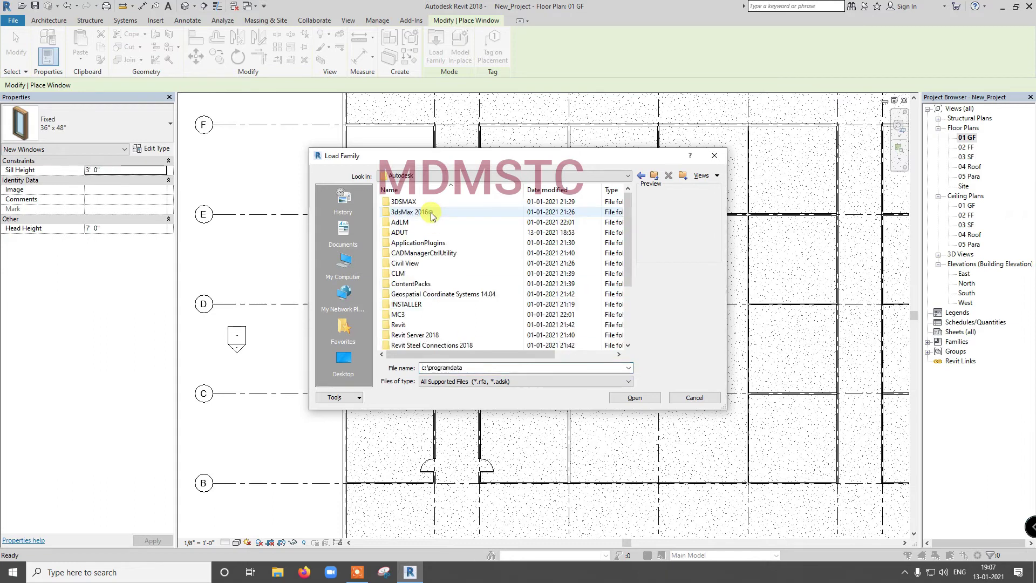
{"action": "left_click_drag", "start_coordinate": [626, 252], "coordinate": [630, 310]}
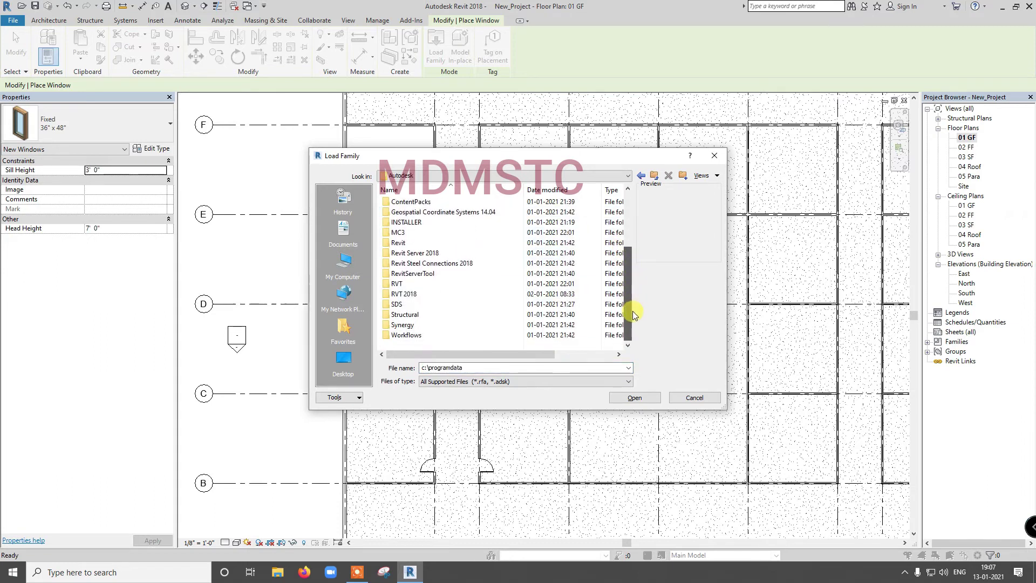
{"action": "double_click", "coordinate": [452, 293]}
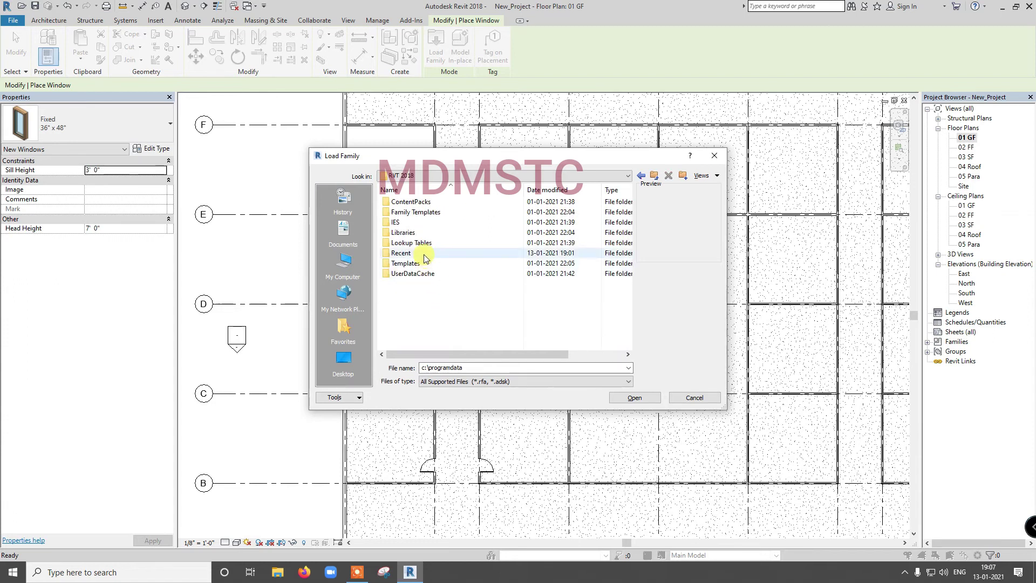
{"action": "double_click", "coordinate": [421, 233]}
{"action": "double_click", "coordinate": [420, 203]}
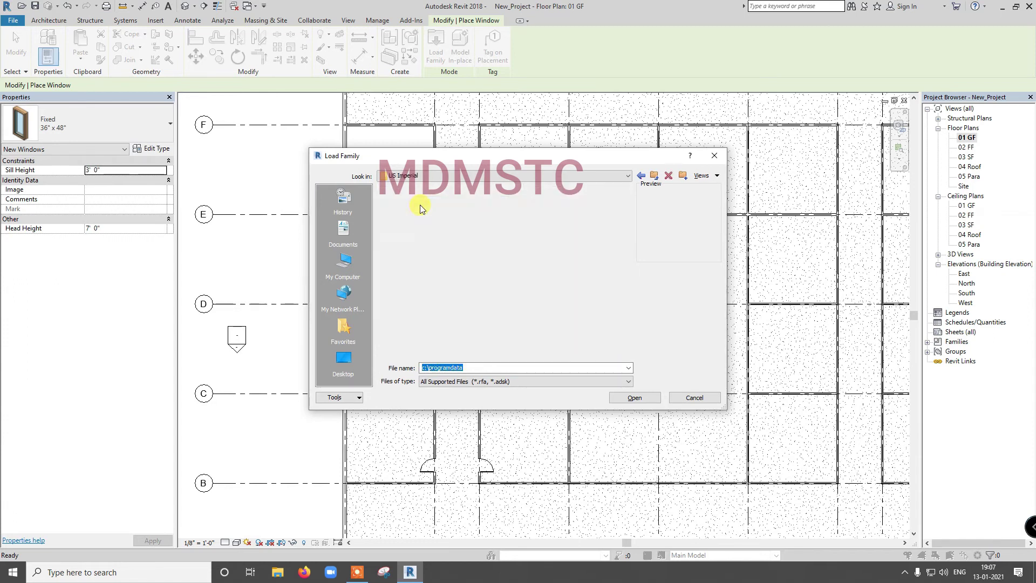
{"action": "left_click_drag", "start_coordinate": [625, 231], "coordinate": [629, 331]}
{"action": "double_click", "coordinate": [444, 335]}
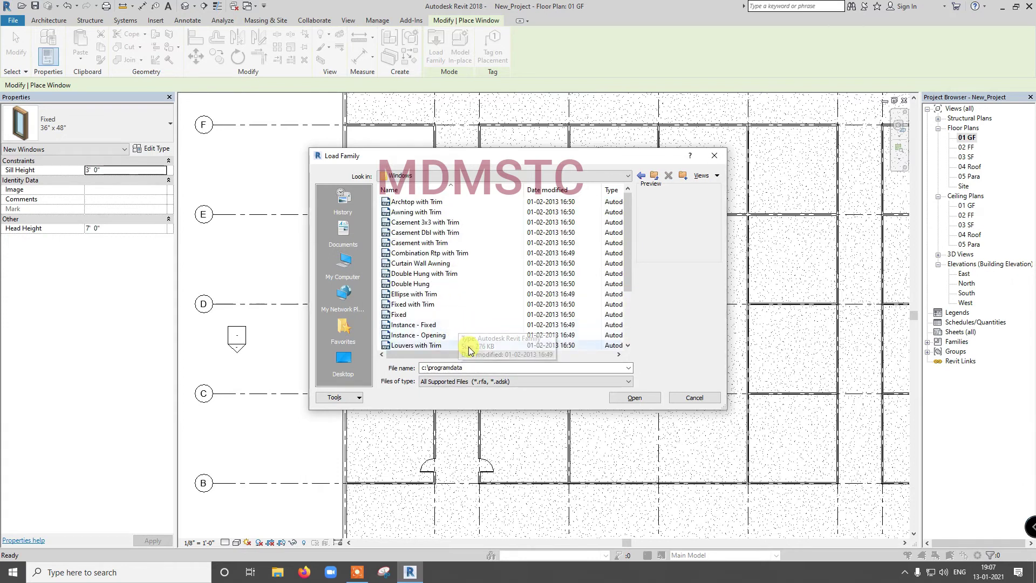
{"action": "left_click", "coordinate": [685, 398]}
Place a second Fixed 36" x 48" window in the top-left room's outer wall
{"action": "scroll", "coordinate": [337, 149], "scroll_direction": "up", "scroll_amount": 1}
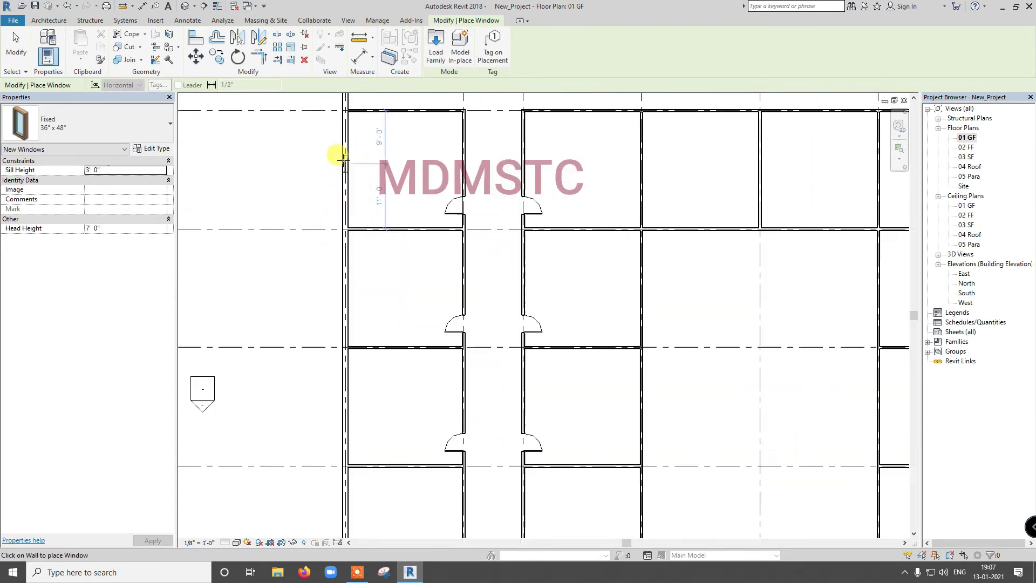
{"action": "scroll", "coordinate": [342, 146], "scroll_direction": "up", "scroll_amount": 1}
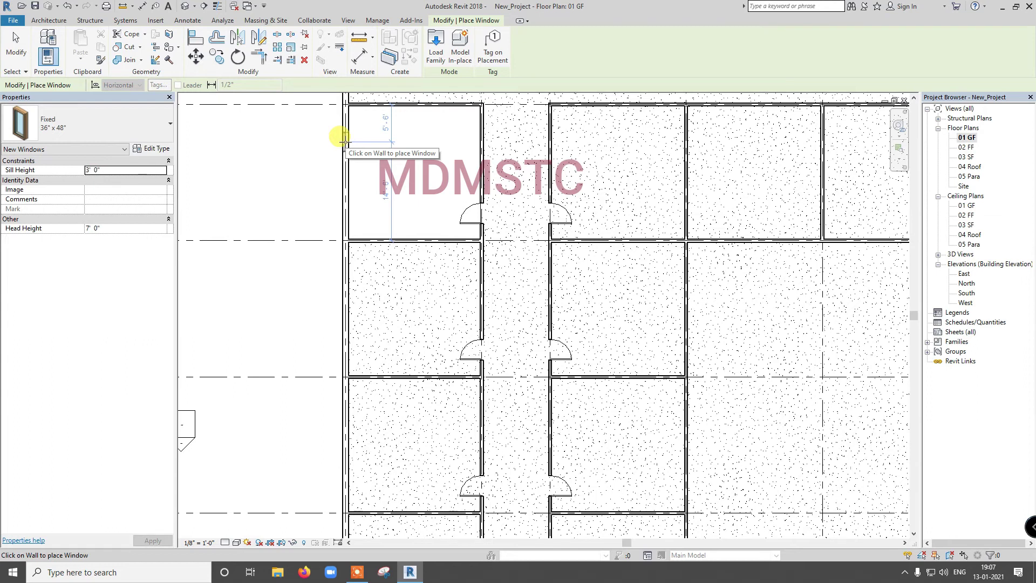
{"action": "left_click", "coordinate": [344, 139]}
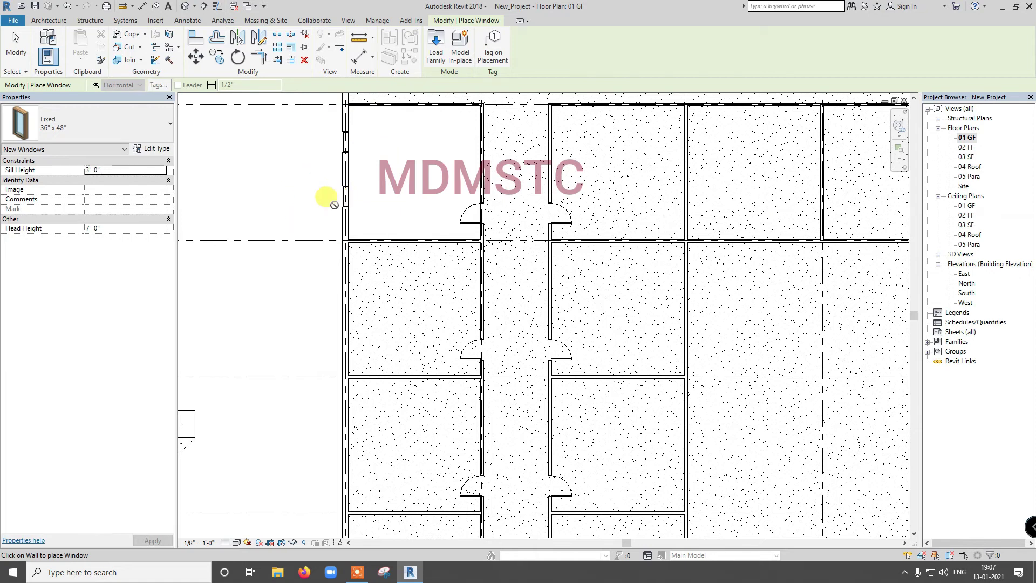
{"action": "key", "text": "Escape"}
{"action": "key", "text": "Escape"}
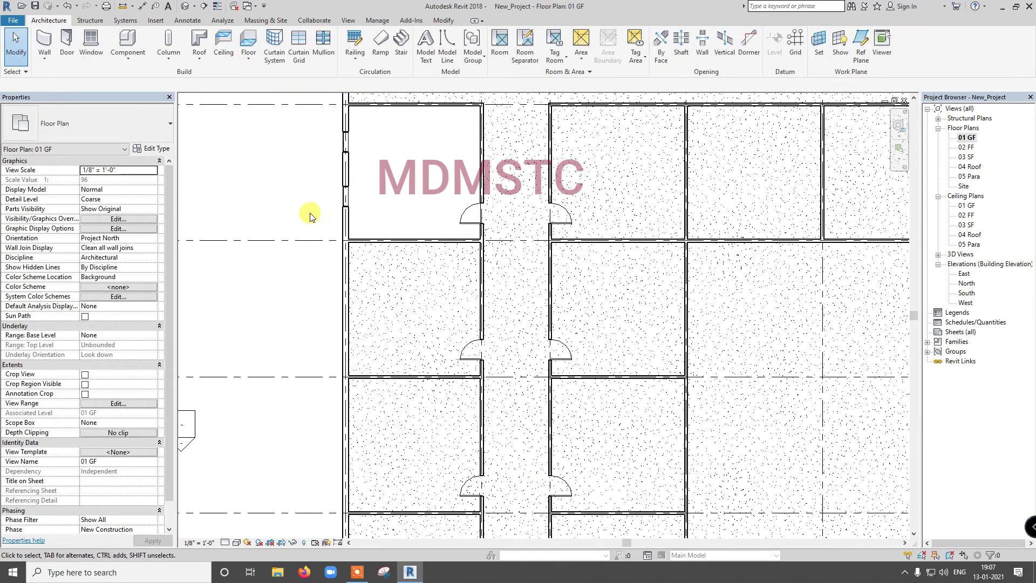
Set the gap above the upper window and below the lower window to 6'-0"
{"action": "left_click", "coordinate": [347, 200]}
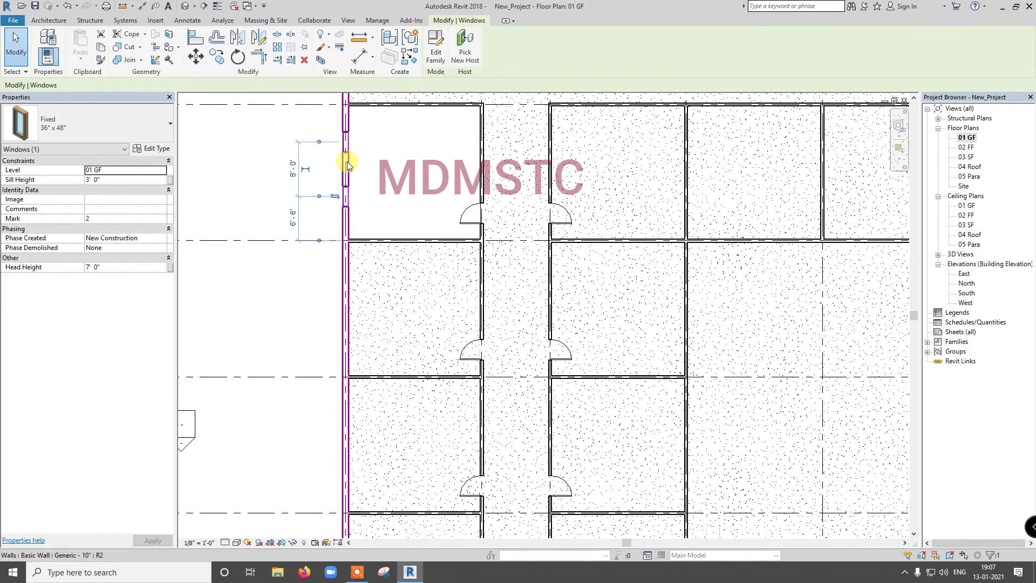
{"action": "left_click", "coordinate": [349, 144]}
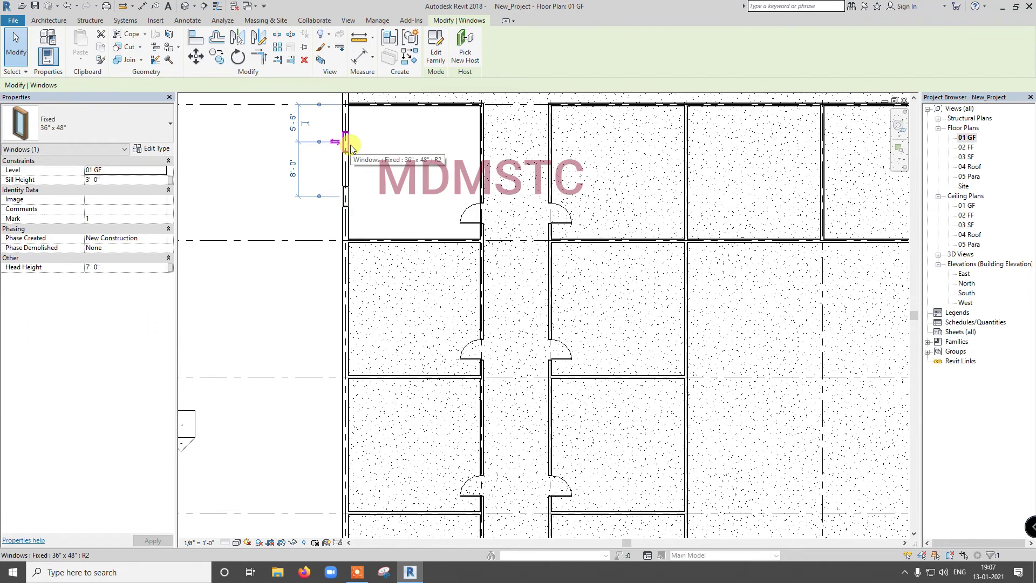
{"action": "left_click", "coordinate": [294, 124]}
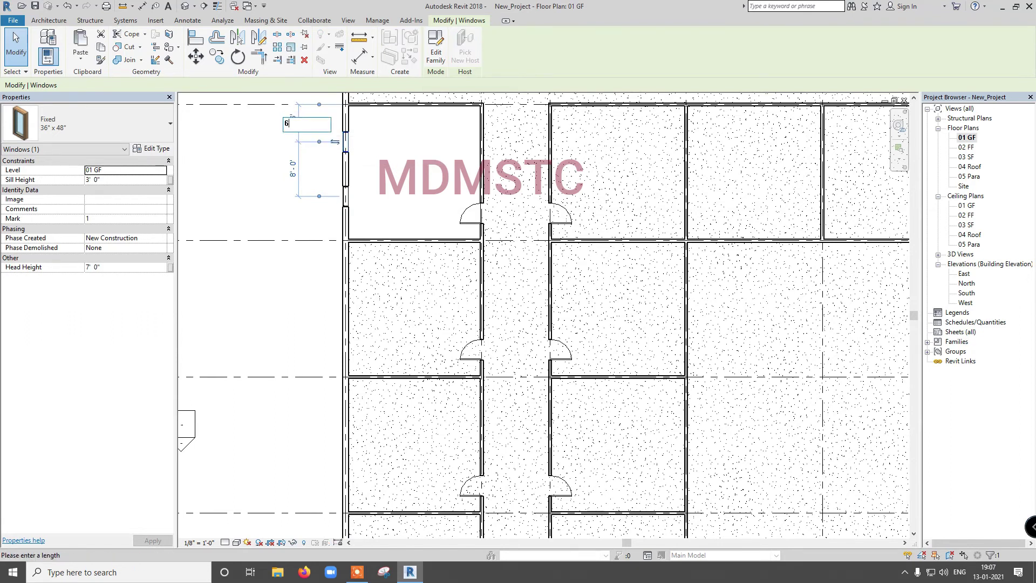
{"action": "type", "text": "6"}
{"action": "key", "text": "Return"}
{"action": "left_click", "coordinate": [343, 200]}
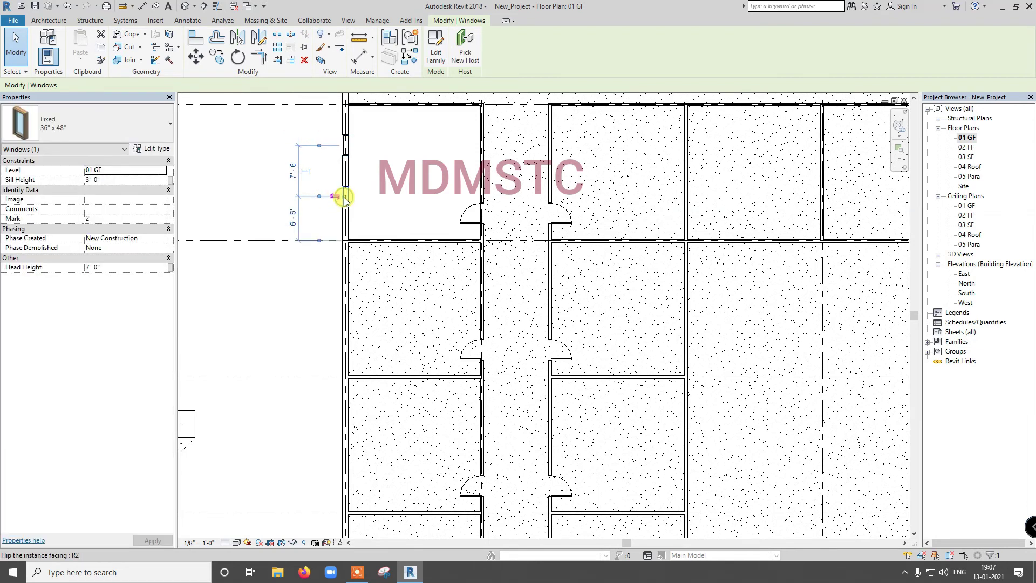
{"action": "left_click", "coordinate": [293, 217]}
{"action": "type", "text": "6"}
{"action": "key", "text": "Return"}
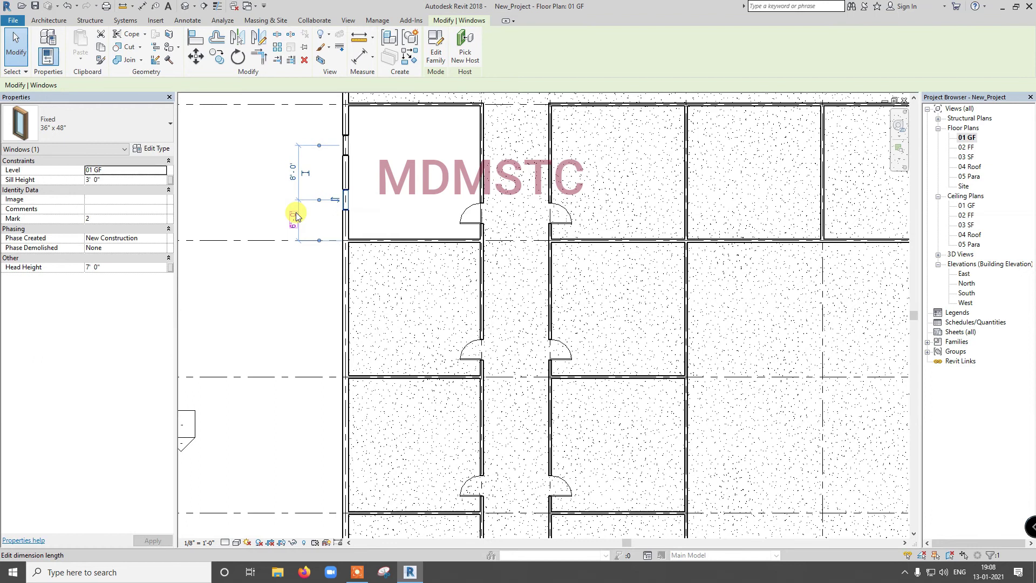
Select each window to confirm the 8'-0" spacing between them
{"action": "left_click", "coordinate": [346, 135]}
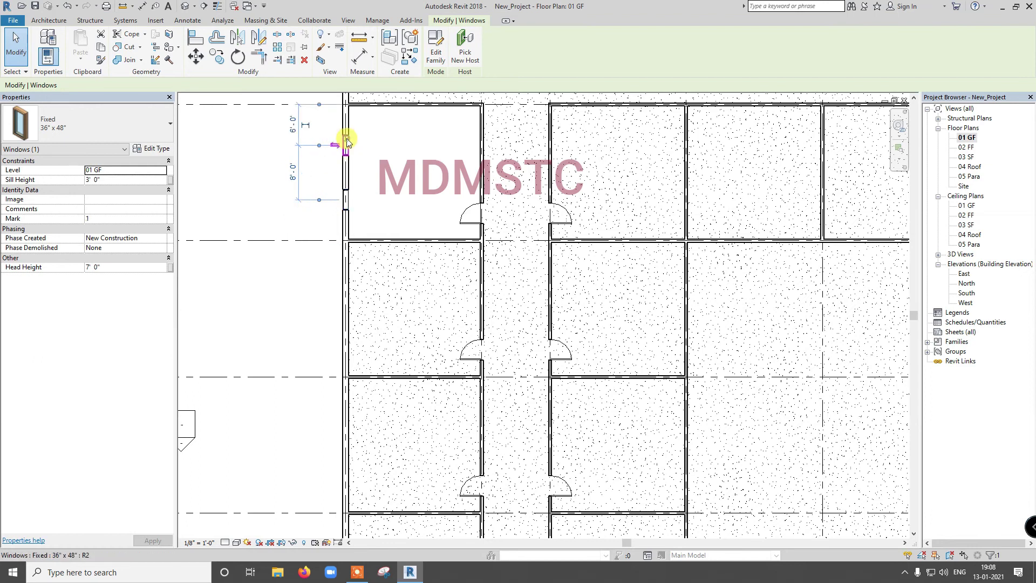
{"action": "left_click", "coordinate": [344, 202]}
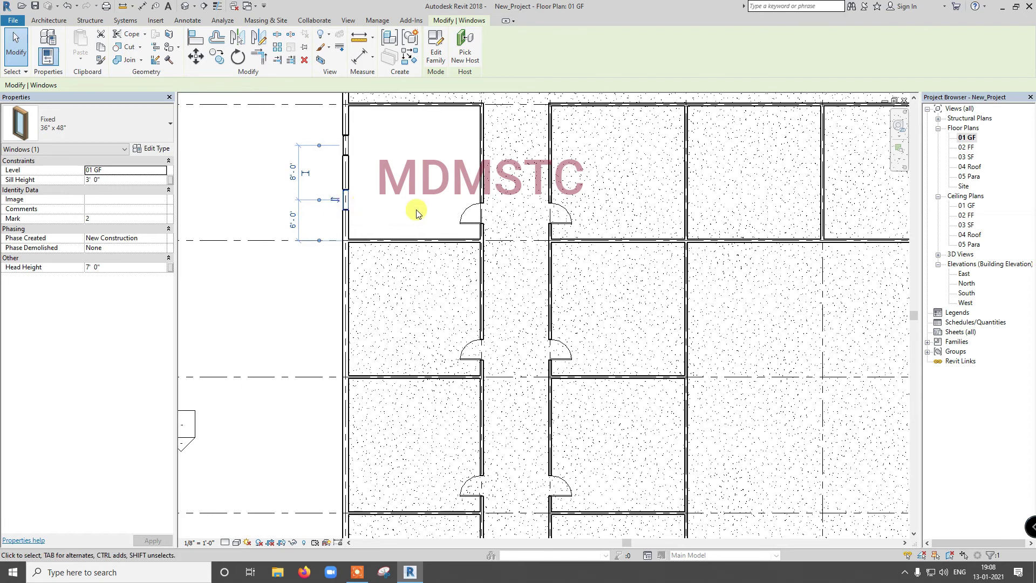
{"action": "scroll", "coordinate": [416, 212], "scroll_direction": "down", "scroll_amount": 1}
{"action": "scroll", "coordinate": [413, 212], "scroll_direction": "down", "scroll_amount": 1}
{"action": "scroll", "coordinate": [413, 212], "scroll_direction": "down", "scroll_amount": 1}
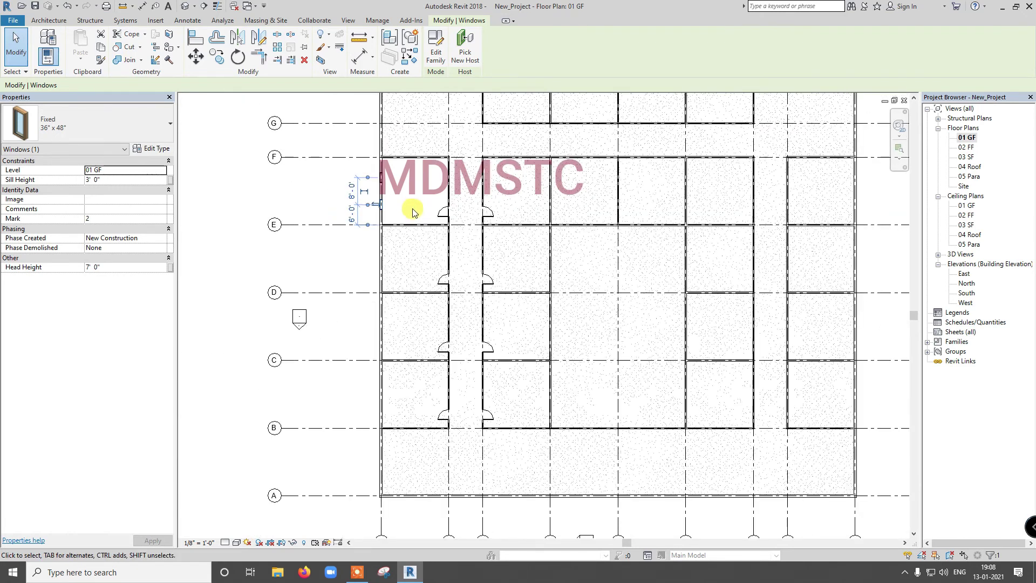
Open the default 3D view and zoom to frame the model
{"action": "left_click", "coordinate": [184, 7]}
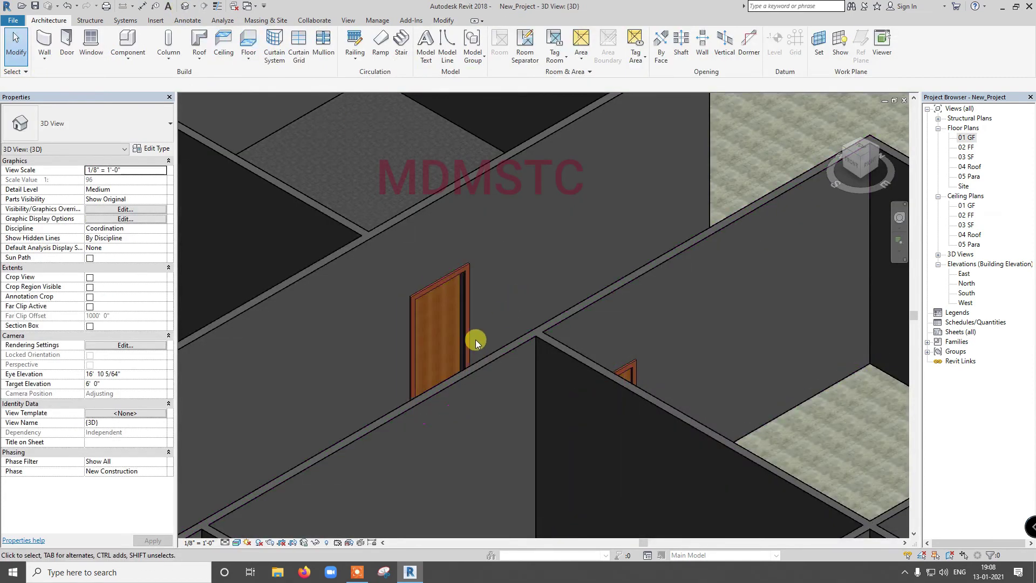
{"action": "scroll", "coordinate": [476, 338], "scroll_direction": "down", "scroll_amount": 3}
{"action": "scroll", "coordinate": [477, 335], "scroll_direction": "down", "scroll_amount": 2}
{"action": "scroll", "coordinate": [402, 394], "scroll_direction": "up", "scroll_amount": 3}
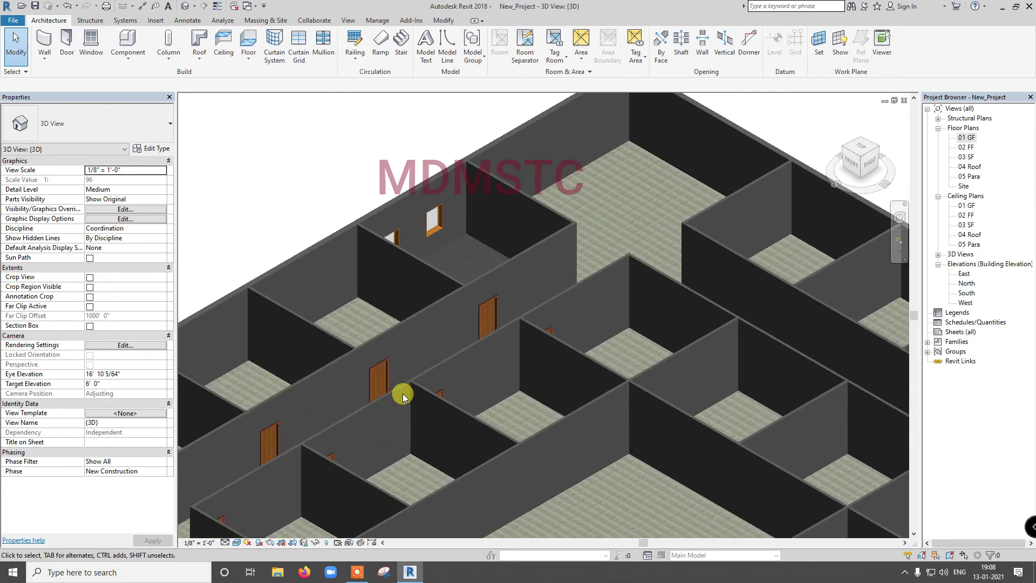
{"action": "scroll", "coordinate": [402, 393], "scroll_direction": "up", "scroll_amount": 1}
{"action": "scroll", "coordinate": [405, 383], "scroll_direction": "up", "scroll_amount": 1}
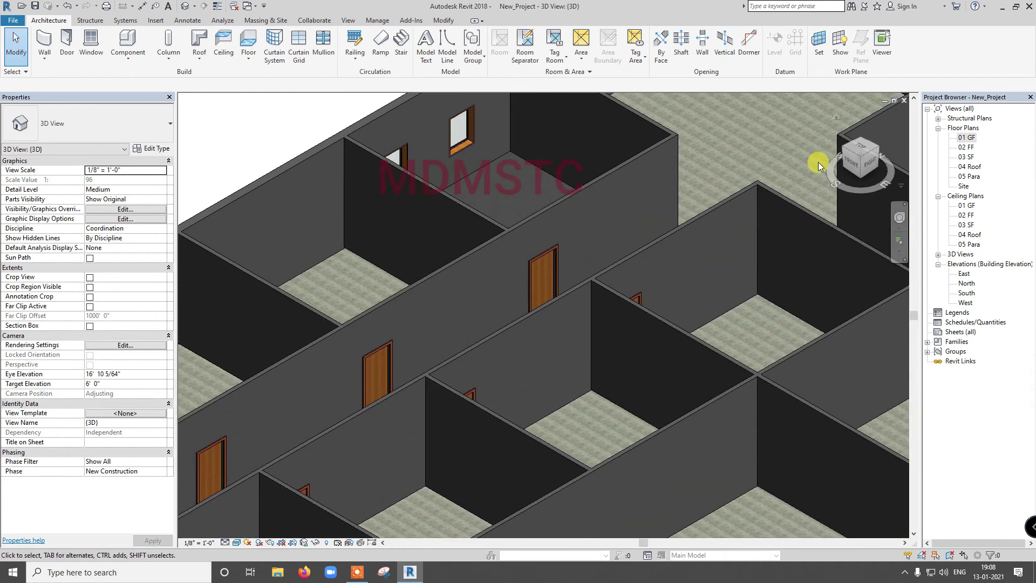
Turn to a top-front angle, zoom in, and select the long exterior Generic - 10" window wall
{"action": "left_click", "coordinate": [846, 151]}
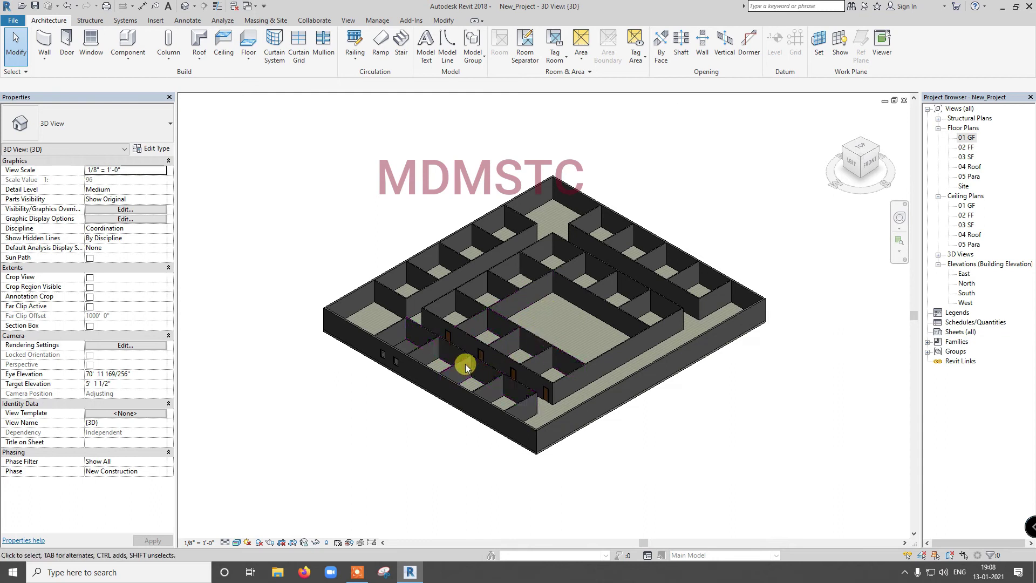
{"action": "scroll", "coordinate": [453, 364], "scroll_direction": "up", "scroll_amount": 1}
{"action": "scroll", "coordinate": [446, 363], "scroll_direction": "up", "scroll_amount": 1}
{"action": "scroll", "coordinate": [475, 367], "scroll_direction": "up", "scroll_amount": 2}
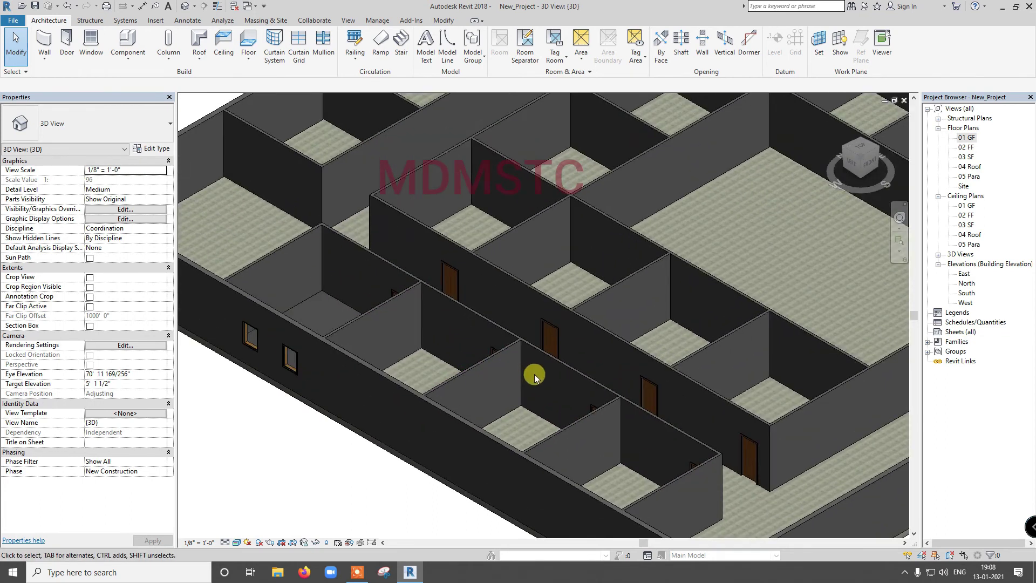
{"action": "scroll", "coordinate": [763, 473], "scroll_direction": "up", "scroll_amount": 2}
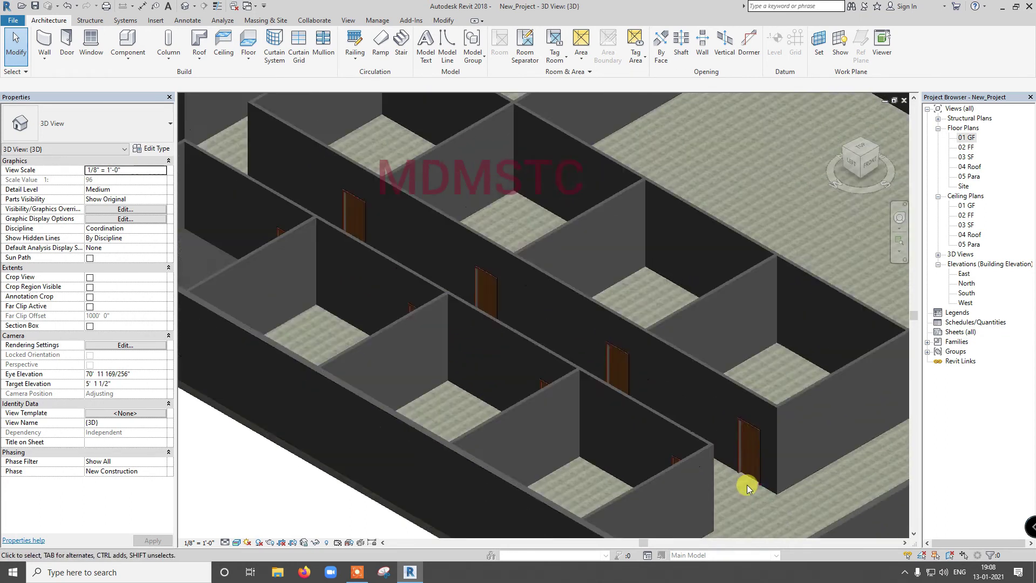
{"action": "scroll", "coordinate": [746, 482], "scroll_direction": "up", "scroll_amount": 2}
{"action": "scroll", "coordinate": [746, 484], "scroll_direction": "up", "scroll_amount": 3}
{"action": "scroll", "coordinate": [750, 469], "scroll_direction": "up", "scroll_amount": 2}
{"action": "scroll", "coordinate": [751, 467], "scroll_direction": "up", "scroll_amount": 2}
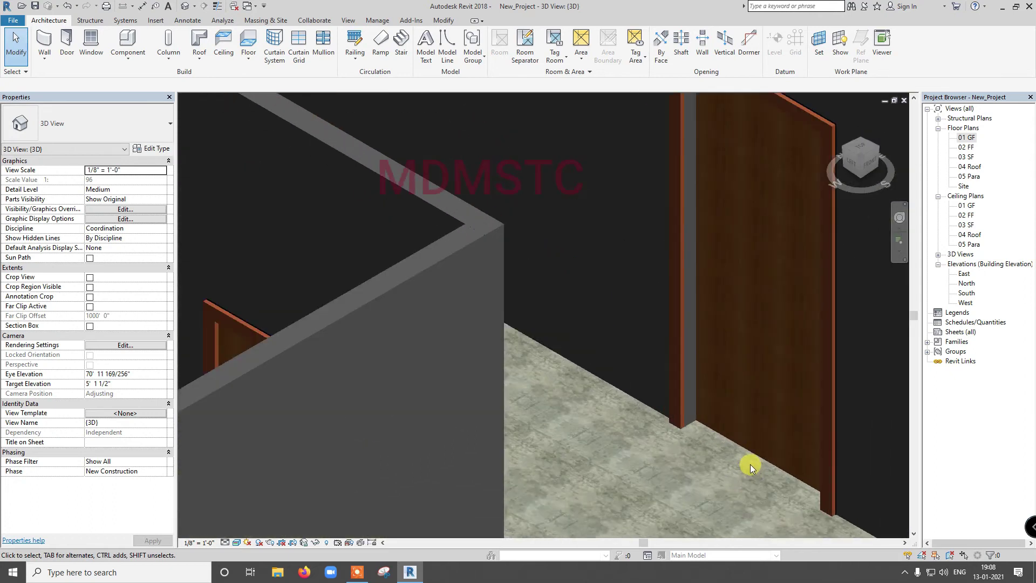
{"action": "scroll", "coordinate": [750, 464], "scroll_direction": "up", "scroll_amount": 2}
{"action": "scroll", "coordinate": [749, 462], "scroll_direction": "up", "scroll_amount": 2}
{"action": "scroll", "coordinate": [742, 453], "scroll_direction": "up", "scroll_amount": 2}
{"action": "scroll", "coordinate": [741, 452], "scroll_direction": "down", "scroll_amount": 2}
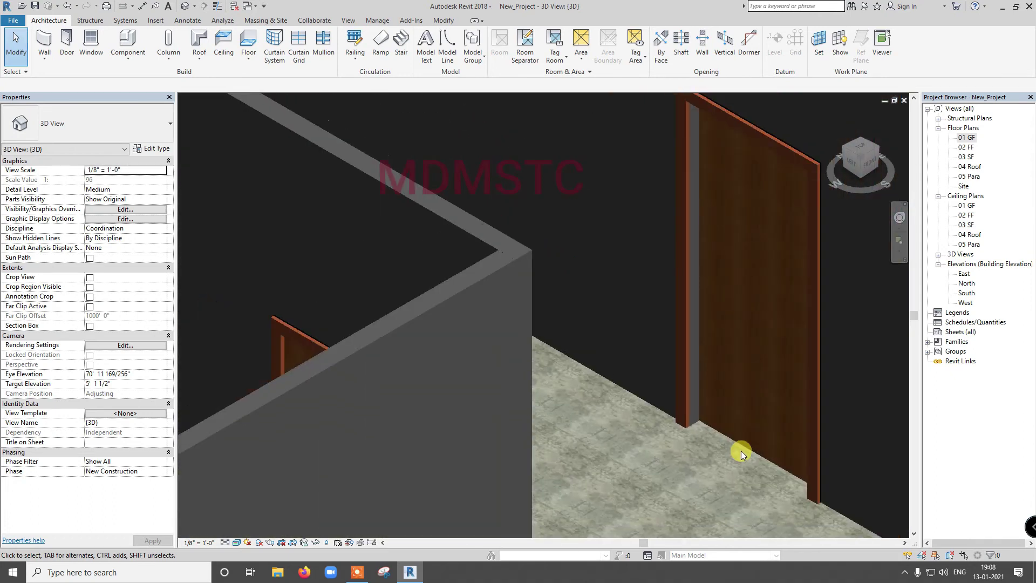
{"action": "scroll", "coordinate": [740, 451], "scroll_direction": "down", "scroll_amount": 2}
{"action": "scroll", "coordinate": [740, 451], "scroll_direction": "down", "scroll_amount": 3}
{"action": "scroll", "coordinate": [740, 451], "scroll_direction": "down", "scroll_amount": 2}
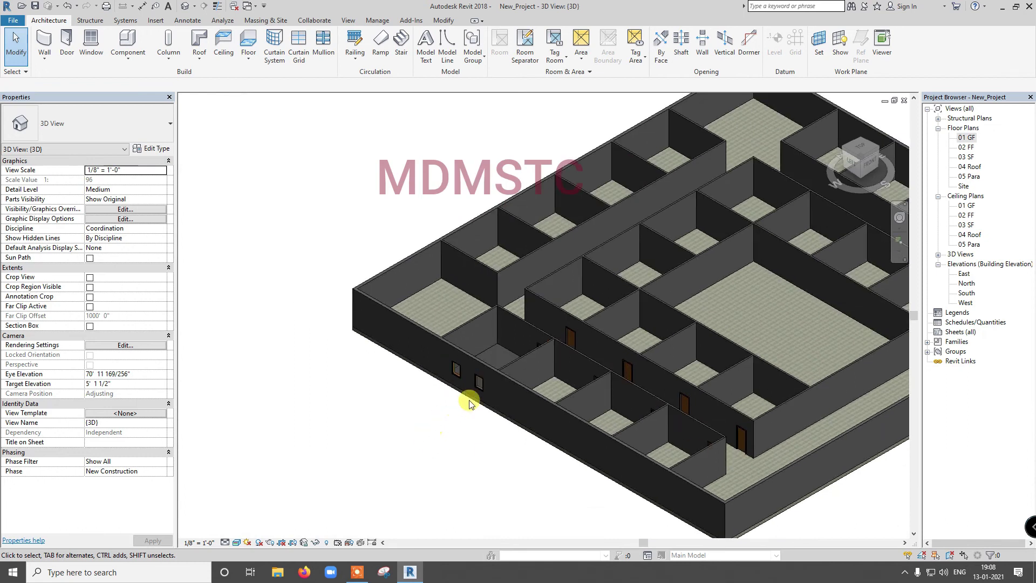
{"action": "scroll", "coordinate": [485, 396], "scroll_direction": "up", "scroll_amount": 2}
{"action": "scroll", "coordinate": [513, 385], "scroll_direction": "up", "scroll_amount": 2}
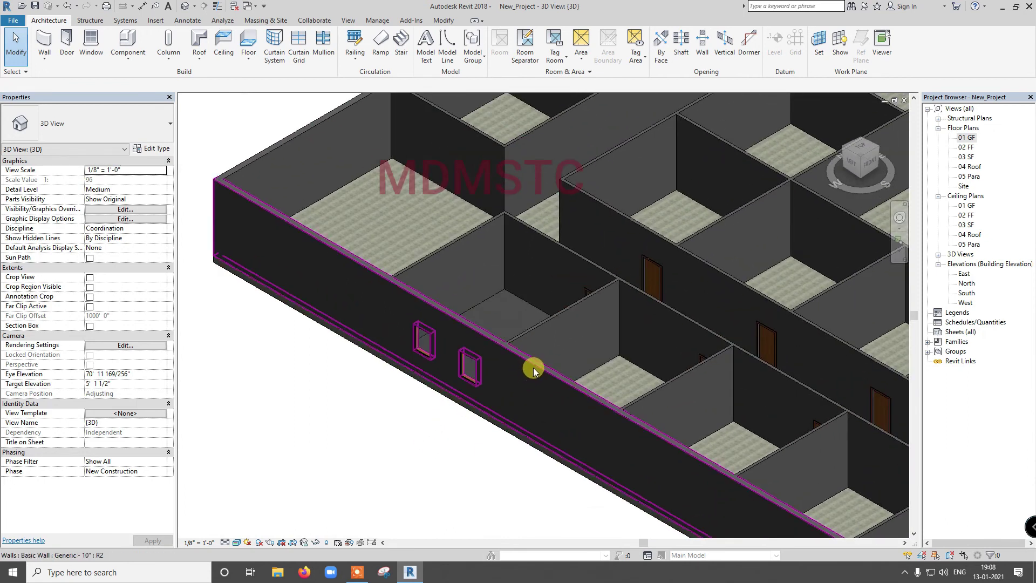
{"action": "left_click", "coordinate": [533, 367]}
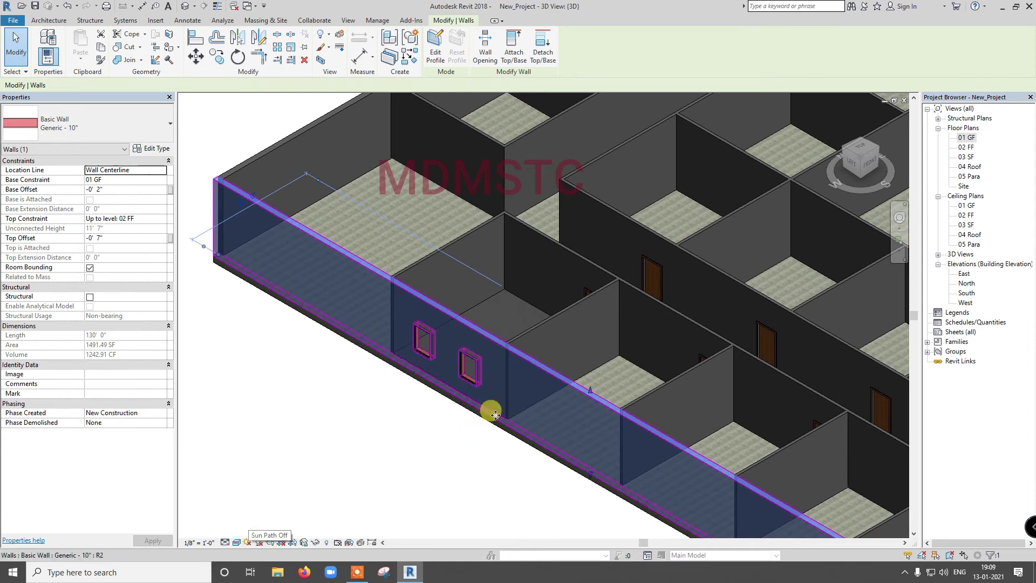
Hide the exterior window wall in this view and look from the ViewCube's LEFT side
{"action": "right_click", "coordinate": [516, 415]}
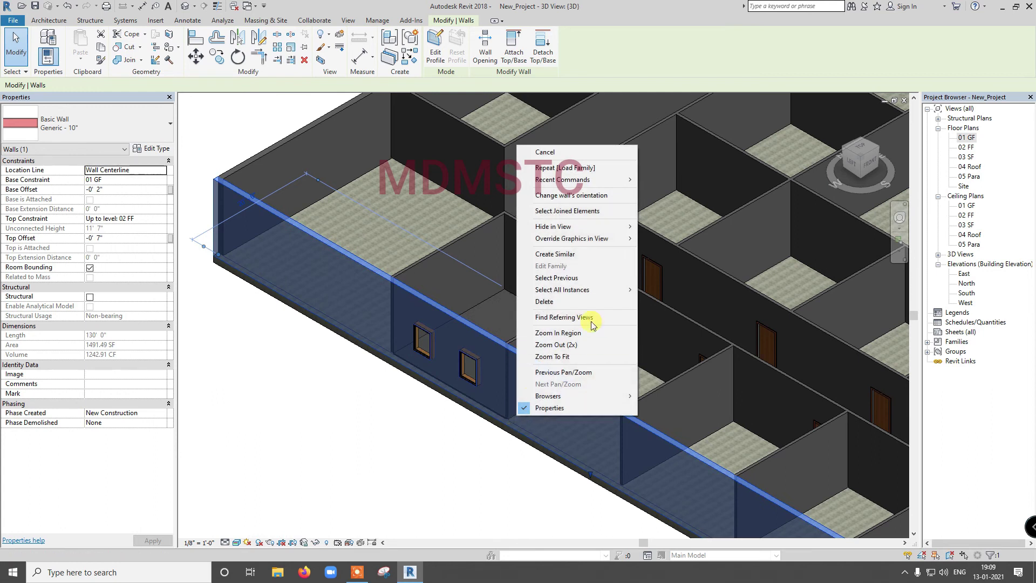
{"action": "mouse_move", "coordinate": [566, 226]}
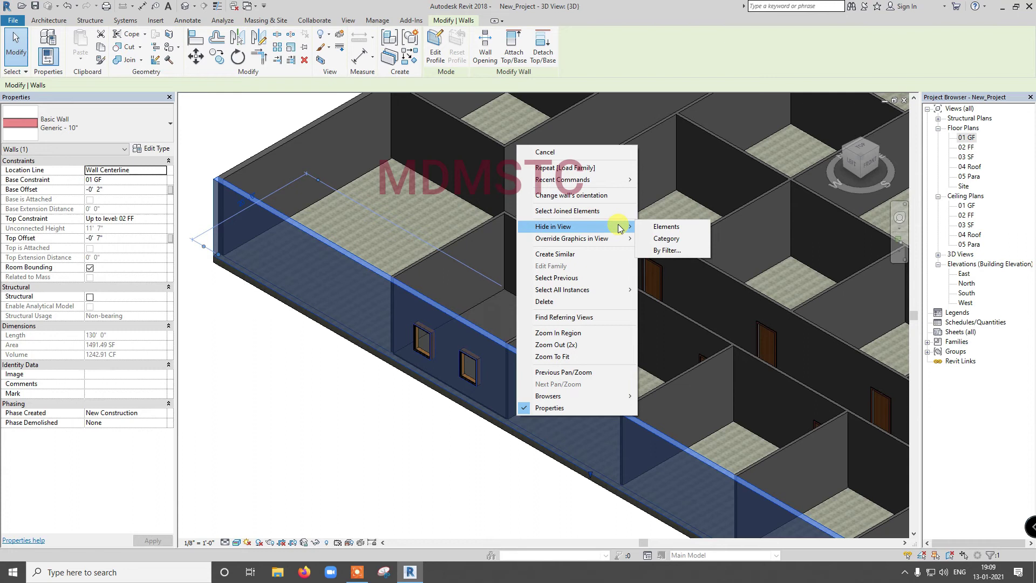
{"action": "left_click", "coordinate": [659, 227]}
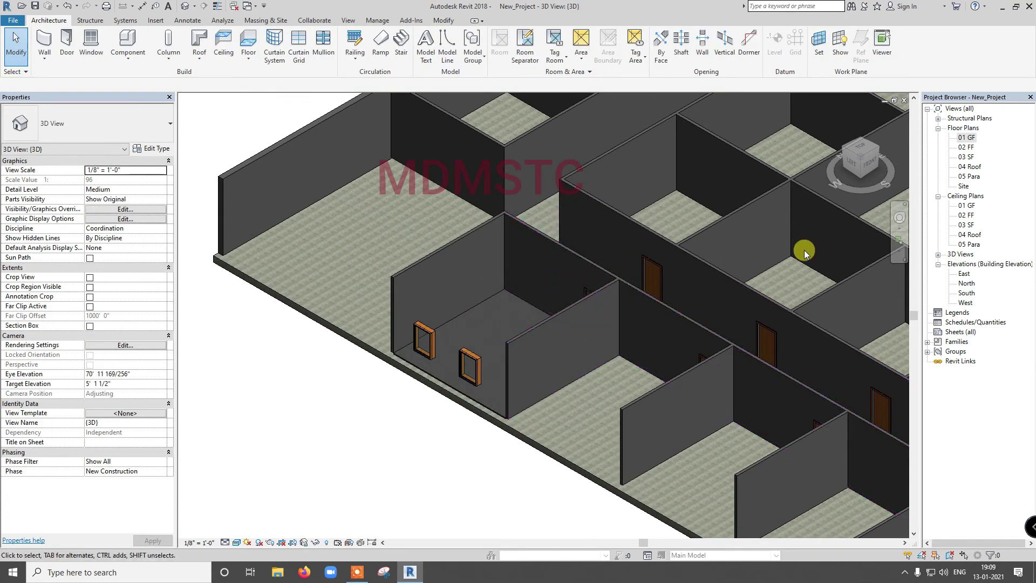
{"action": "left_click", "coordinate": [851, 165]}
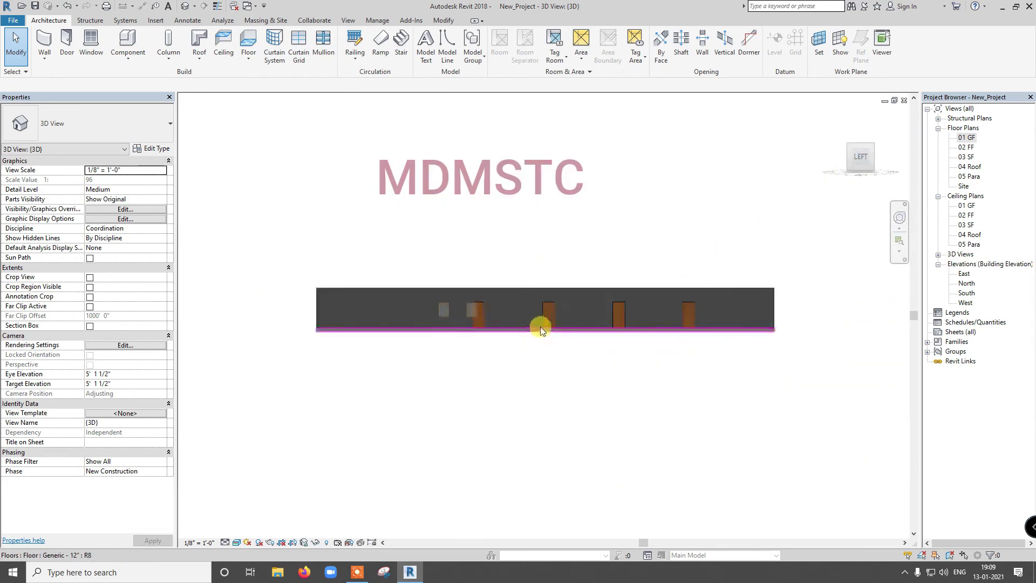
{"action": "scroll", "coordinate": [542, 330], "scroll_direction": "up", "scroll_amount": 2}
{"action": "scroll", "coordinate": [549, 322], "scroll_direction": "up", "scroll_amount": 2}
{"action": "scroll", "coordinate": [551, 323], "scroll_direction": "up", "scroll_amount": 3}
{"action": "scroll", "coordinate": [556, 332], "scroll_direction": "up", "scroll_amount": 2}
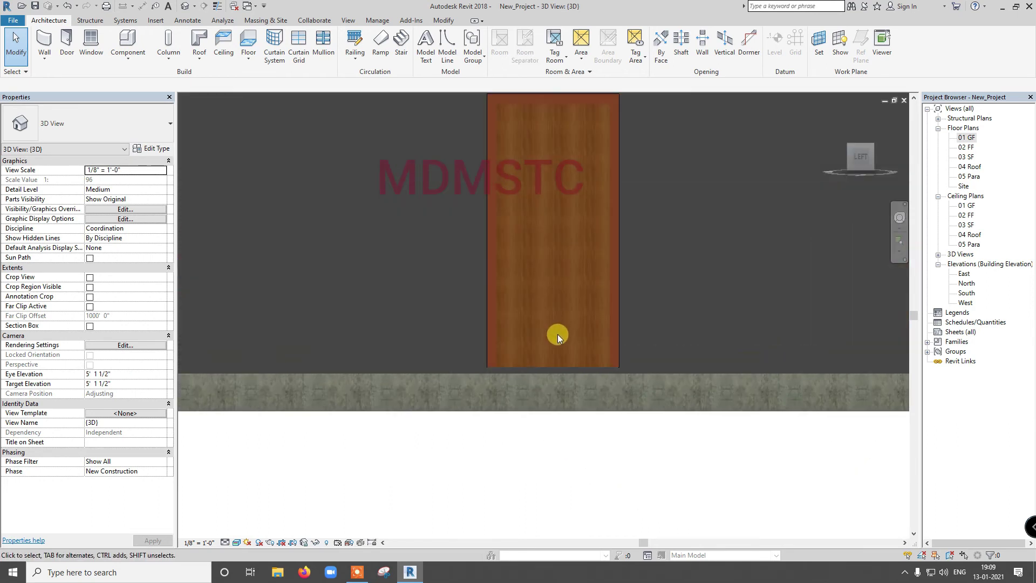
{"action": "scroll", "coordinate": [557, 336], "scroll_direction": "up", "scroll_amount": 1}
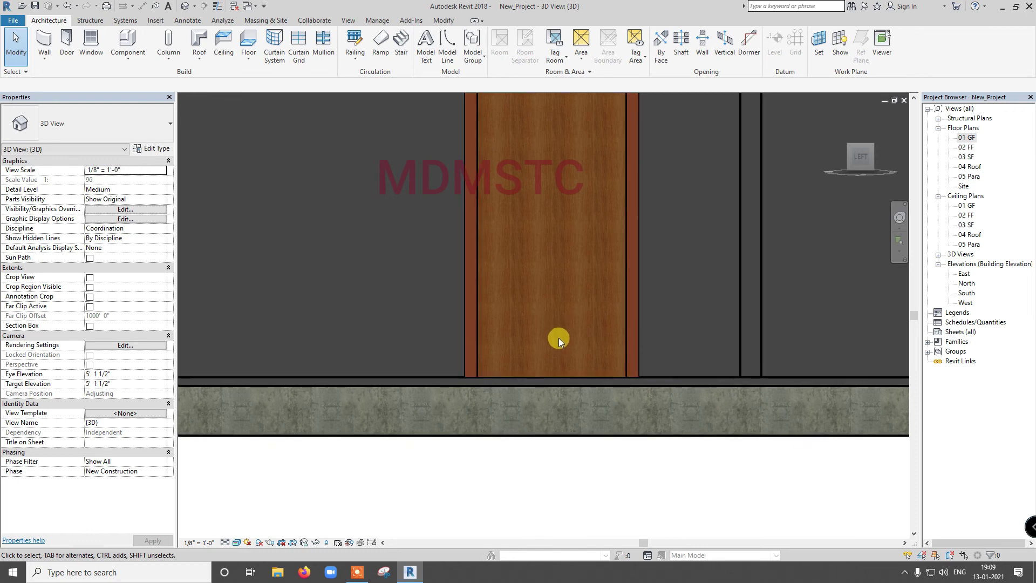
{"action": "scroll", "coordinate": [561, 338], "scroll_direction": "down", "scroll_amount": 1}
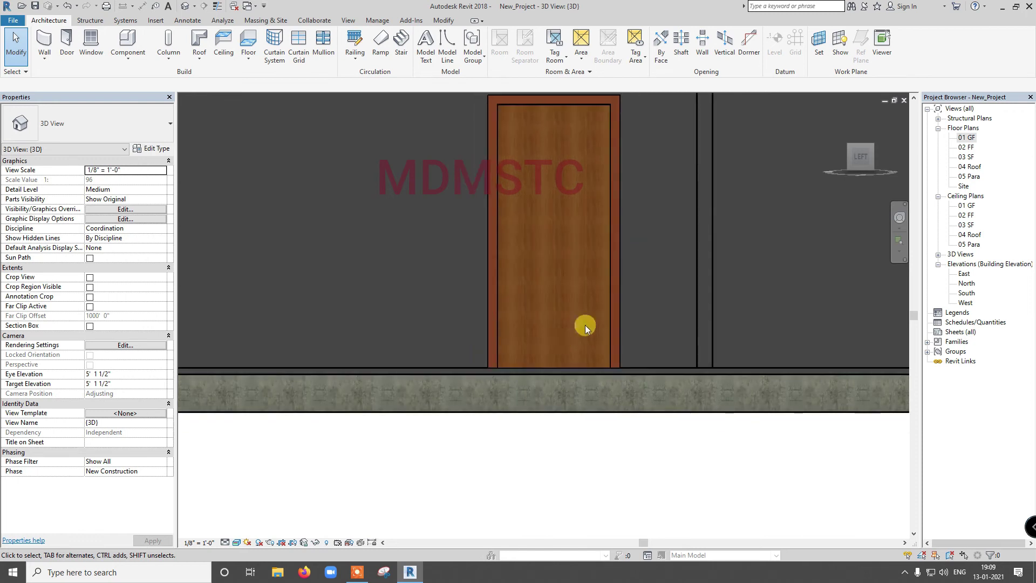
{"action": "mouse_move", "coordinate": [860, 154]}
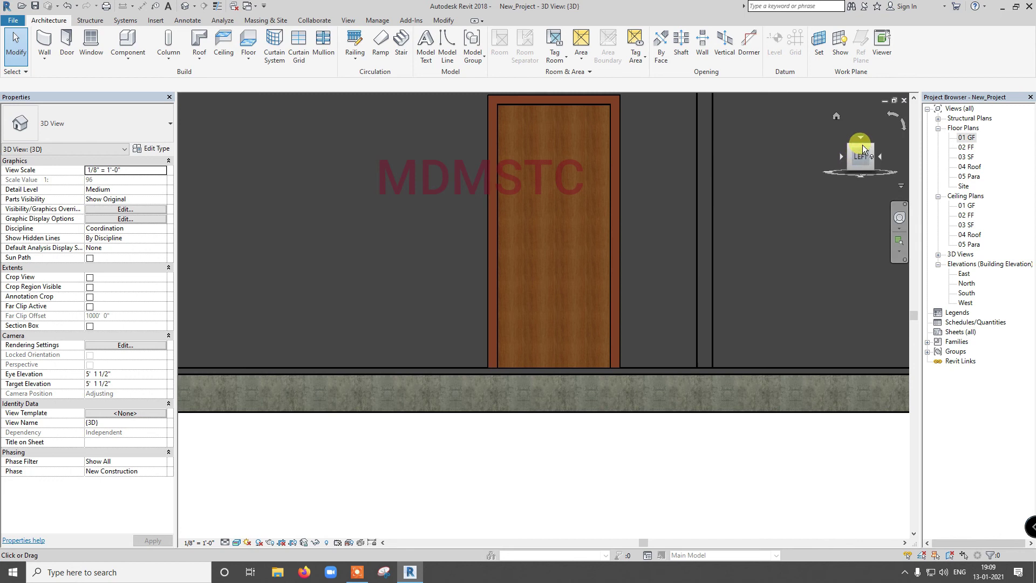
Orbit and zoom to look down on the Single-Flush corridor doors beside the windows
{"action": "left_click_drag", "start_coordinate": [860, 149], "coordinate": [855, 172]}
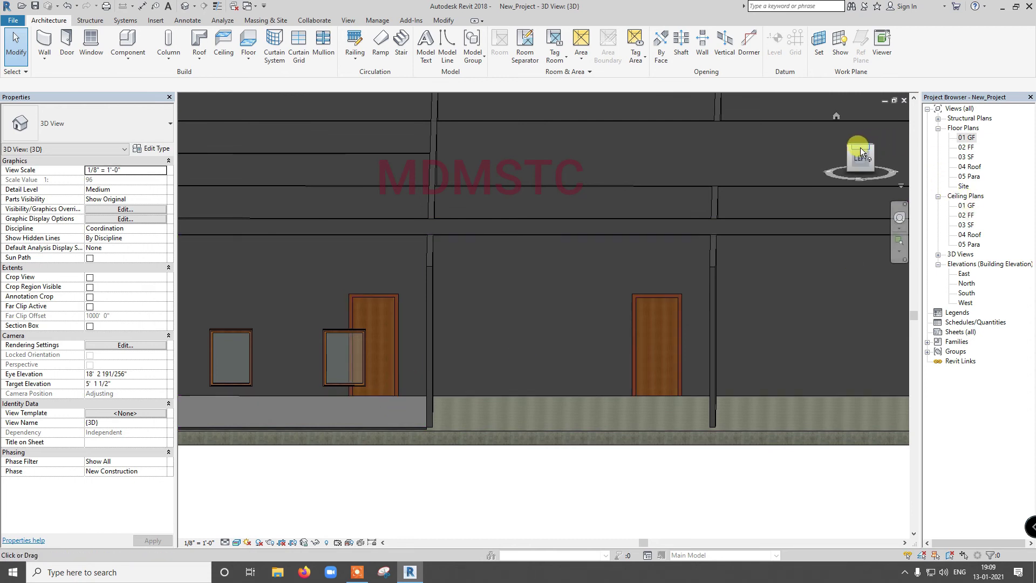
{"action": "left_click_drag", "start_coordinate": [860, 155], "coordinate": [859, 161]}
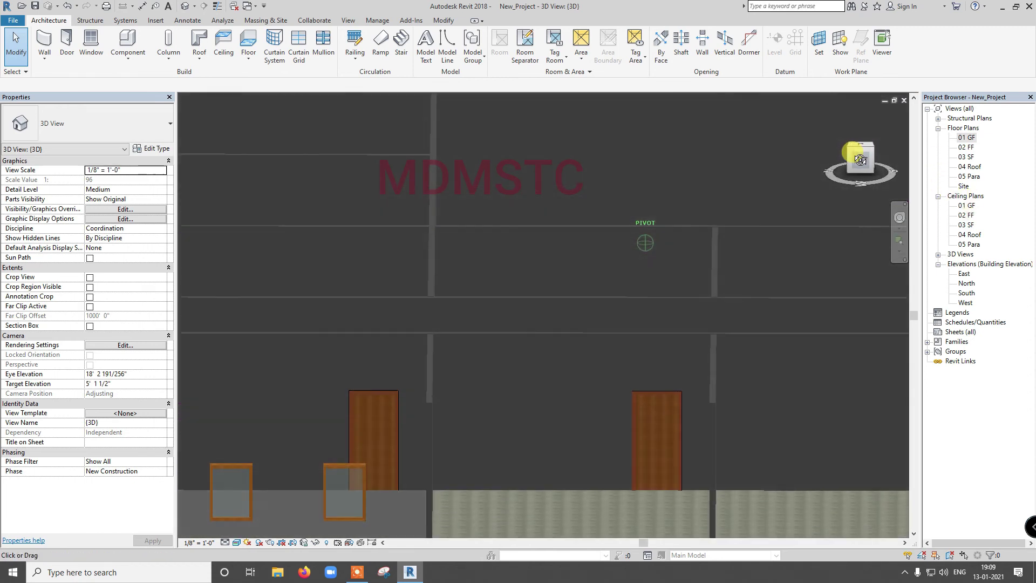
{"action": "scroll", "coordinate": [659, 521], "scroll_direction": "up", "scroll_amount": 1}
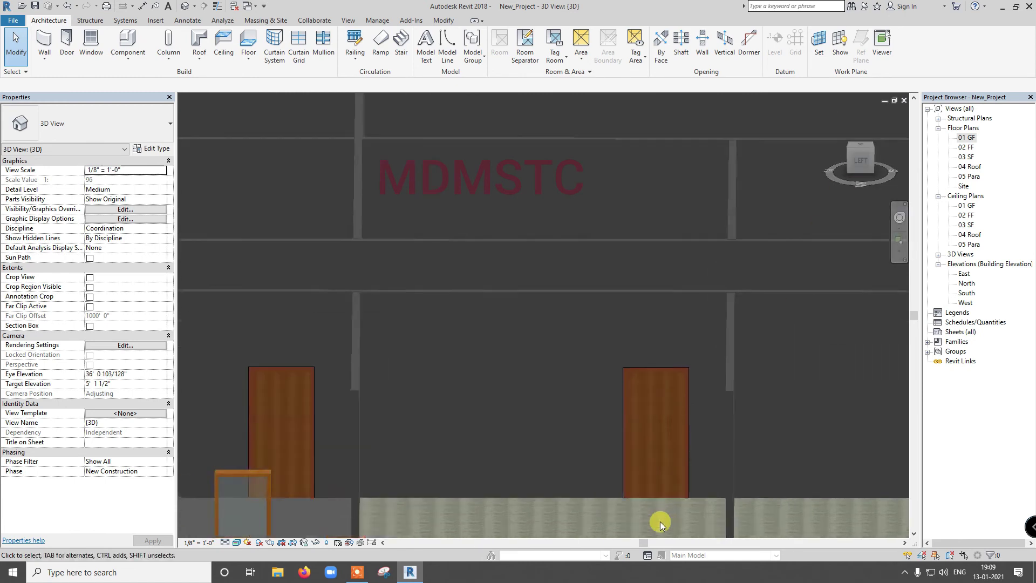
{"action": "scroll", "coordinate": [667, 515], "scroll_direction": "up", "scroll_amount": 2}
{"action": "scroll", "coordinate": [667, 516], "scroll_direction": "up", "scroll_amount": 3}
{"action": "scroll", "coordinate": [633, 485], "scroll_direction": "up", "scroll_amount": 2}
{"action": "scroll", "coordinate": [592, 469], "scroll_direction": "up", "scroll_amount": 2}
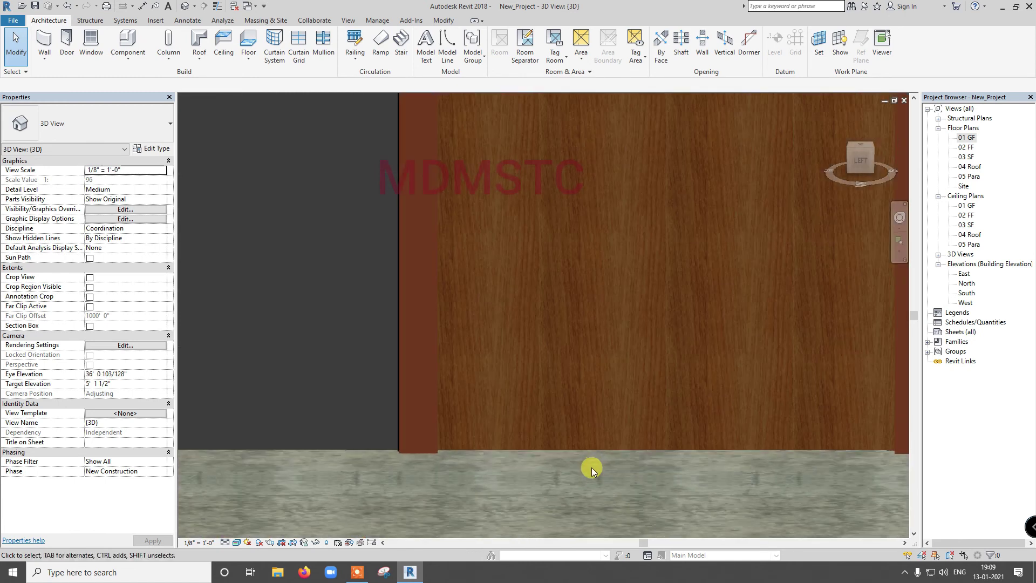
{"action": "scroll", "coordinate": [588, 465], "scroll_direction": "up", "scroll_amount": 1}
{"action": "scroll", "coordinate": [588, 465], "scroll_direction": "up", "scroll_amount": 1}
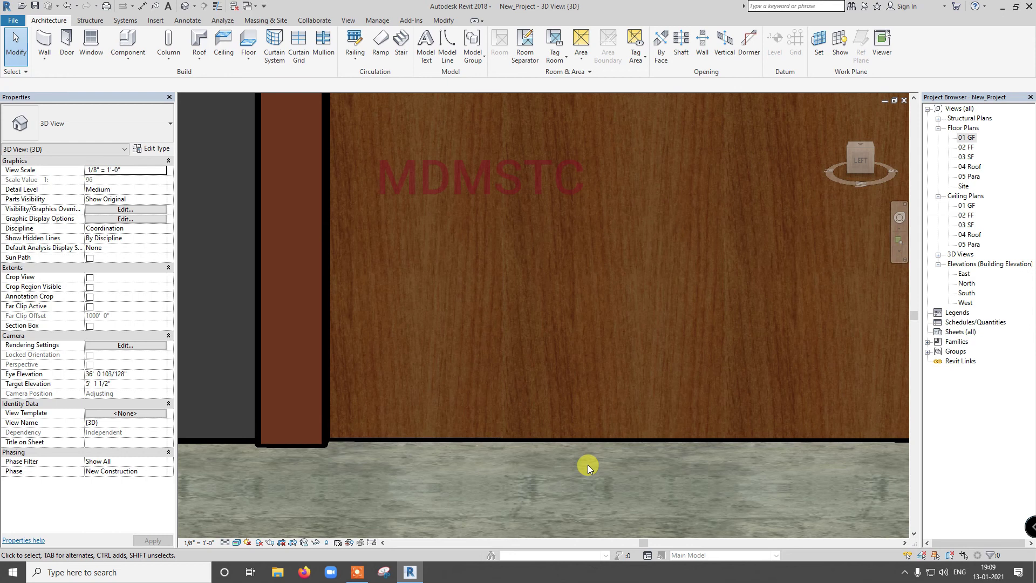
{"action": "scroll", "coordinate": [588, 463], "scroll_direction": "down", "scroll_amount": 2}
{"action": "scroll", "coordinate": [588, 464], "scroll_direction": "down", "scroll_amount": 2}
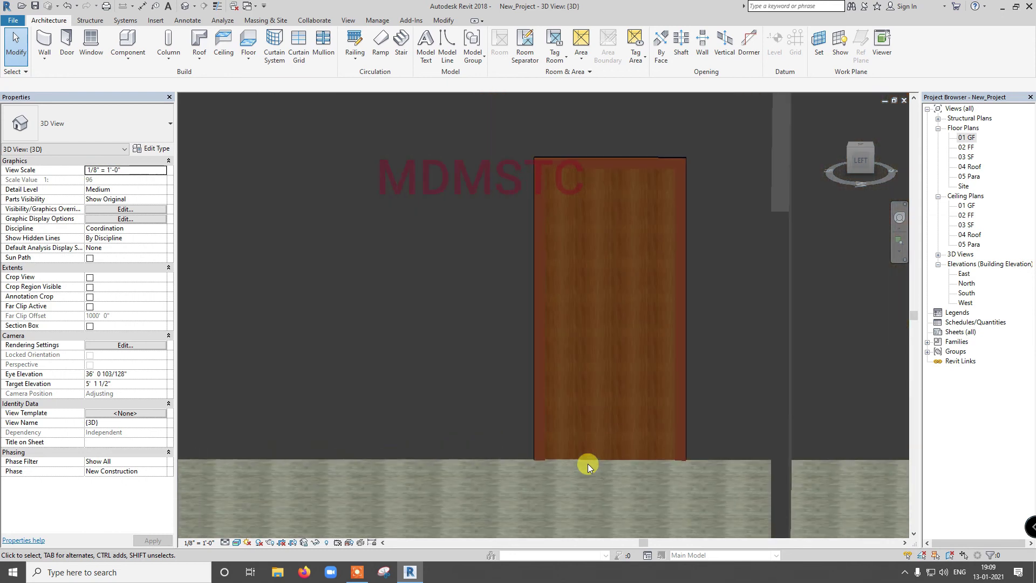
{"action": "scroll", "coordinate": [587, 464], "scroll_direction": "down", "scroll_amount": 3}
{"action": "scroll", "coordinate": [587, 463], "scroll_direction": "down", "scroll_amount": 1}
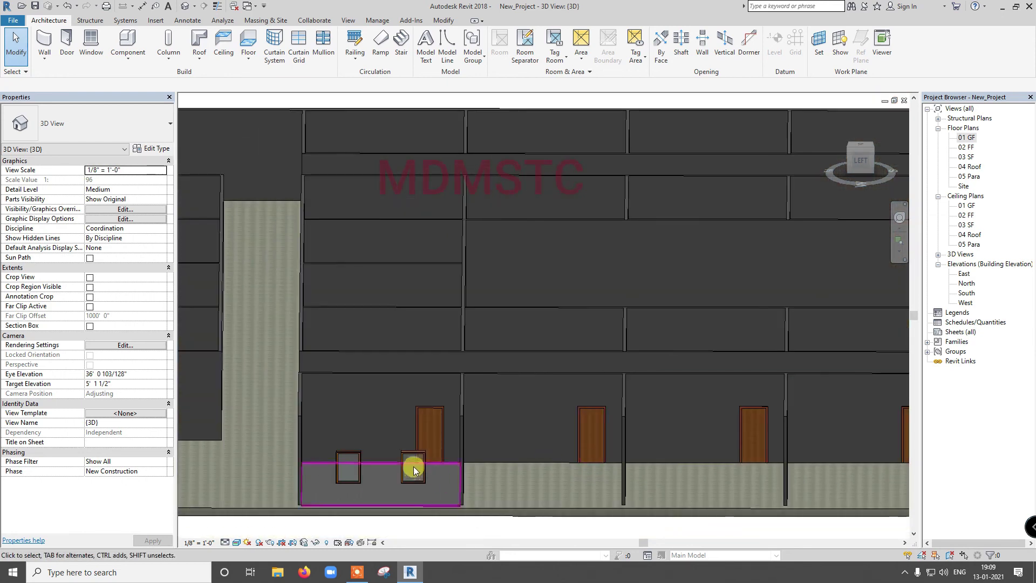
{"action": "scroll", "coordinate": [423, 461], "scroll_direction": "up", "scroll_amount": 1}
{"action": "scroll", "coordinate": [431, 460], "scroll_direction": "up", "scroll_amount": 2}
{"action": "scroll", "coordinate": [438, 459], "scroll_direction": "up", "scroll_amount": 4}
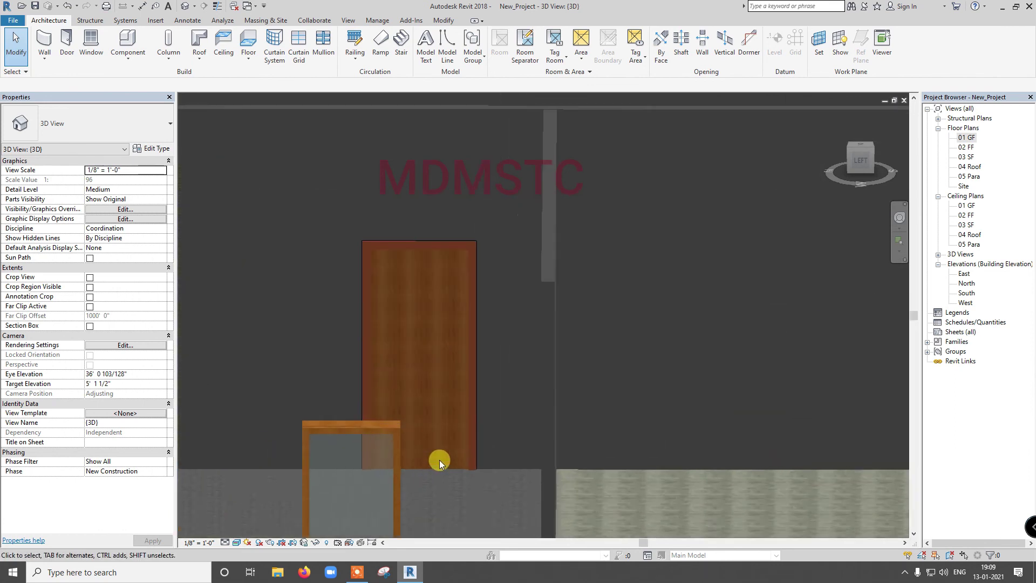
{"action": "scroll", "coordinate": [442, 461], "scroll_direction": "up", "scroll_amount": 2}
{"action": "scroll", "coordinate": [444, 461], "scroll_direction": "down", "scroll_amount": 2}
{"action": "scroll", "coordinate": [445, 461], "scroll_direction": "down", "scroll_amount": 2}
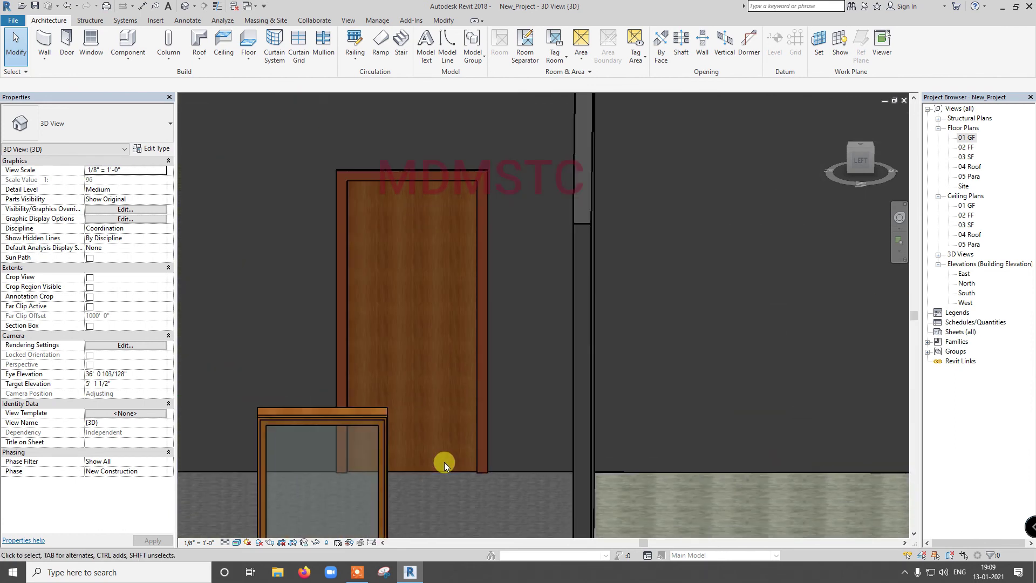
{"action": "scroll", "coordinate": [444, 462], "scroll_direction": "down", "scroll_amount": 1}
{"action": "scroll", "coordinate": [444, 462], "scroll_direction": "down", "scroll_amount": 2}
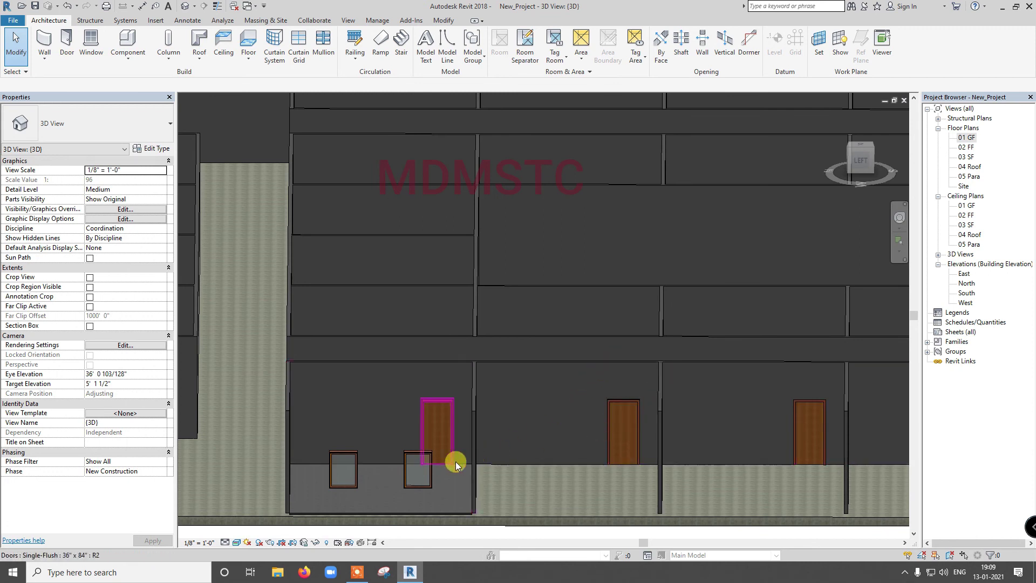
Hide the Generic - 5" corridor wall in front of the doors and zoom in on the door
{"action": "left_click", "coordinate": [461, 368]}
{"action": "right_click", "coordinate": [461, 368]}
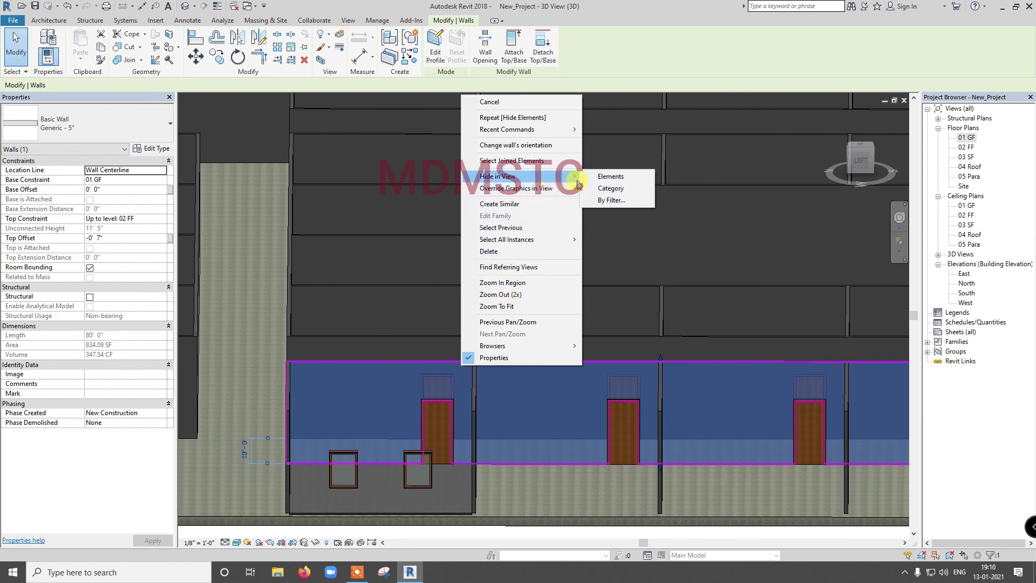
{"action": "left_click", "coordinate": [594, 176]}
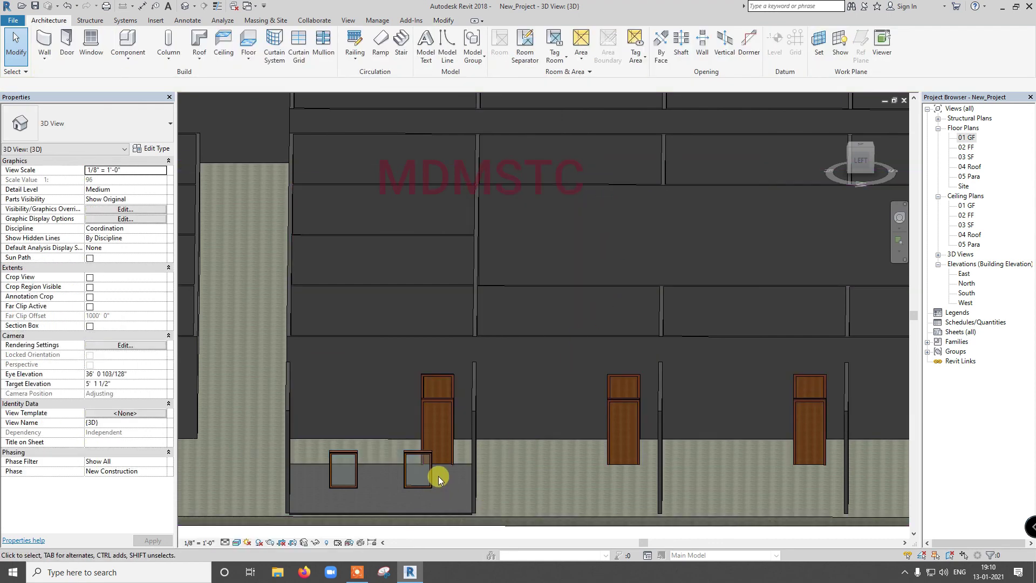
{"action": "scroll", "coordinate": [440, 467], "scroll_direction": "up", "scroll_amount": 2}
{"action": "scroll", "coordinate": [463, 462], "scroll_direction": "up", "scroll_amount": 2}
{"action": "scroll", "coordinate": [464, 461], "scroll_direction": "up", "scroll_amount": 2}
{"action": "scroll", "coordinate": [444, 462], "scroll_direction": "up", "scroll_amount": 1}
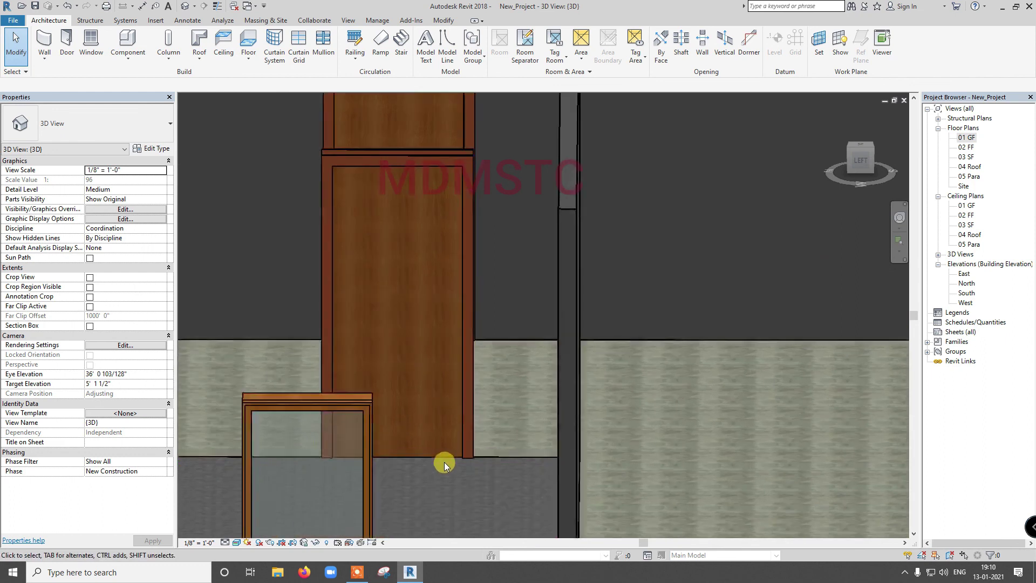
{"action": "scroll", "coordinate": [445, 462], "scroll_direction": "up", "scroll_amount": 1}
{"action": "scroll", "coordinate": [445, 463], "scroll_direction": "down", "scroll_amount": 2}
{"action": "scroll", "coordinate": [444, 462], "scroll_direction": "down", "scroll_amount": 2}
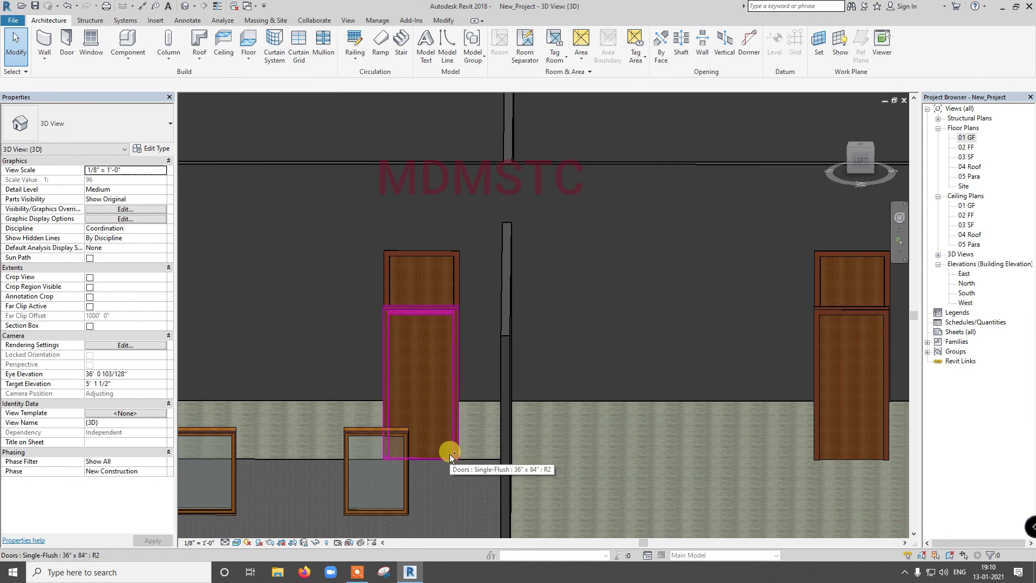
{"action": "scroll", "coordinate": [449, 454], "scroll_direction": "down", "scroll_amount": 3}
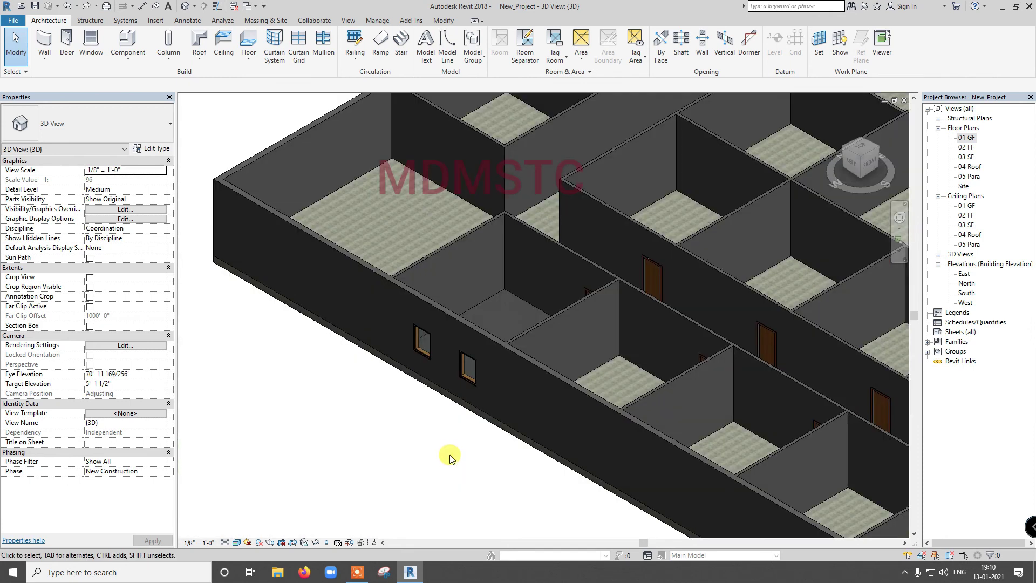